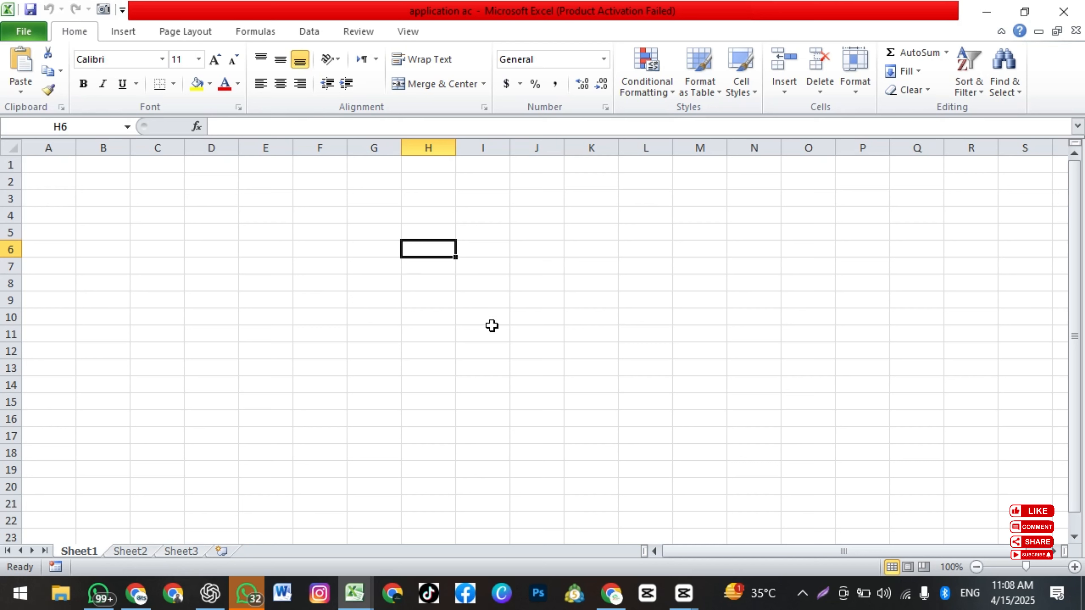
{"action": "type", "text": "=sum"}
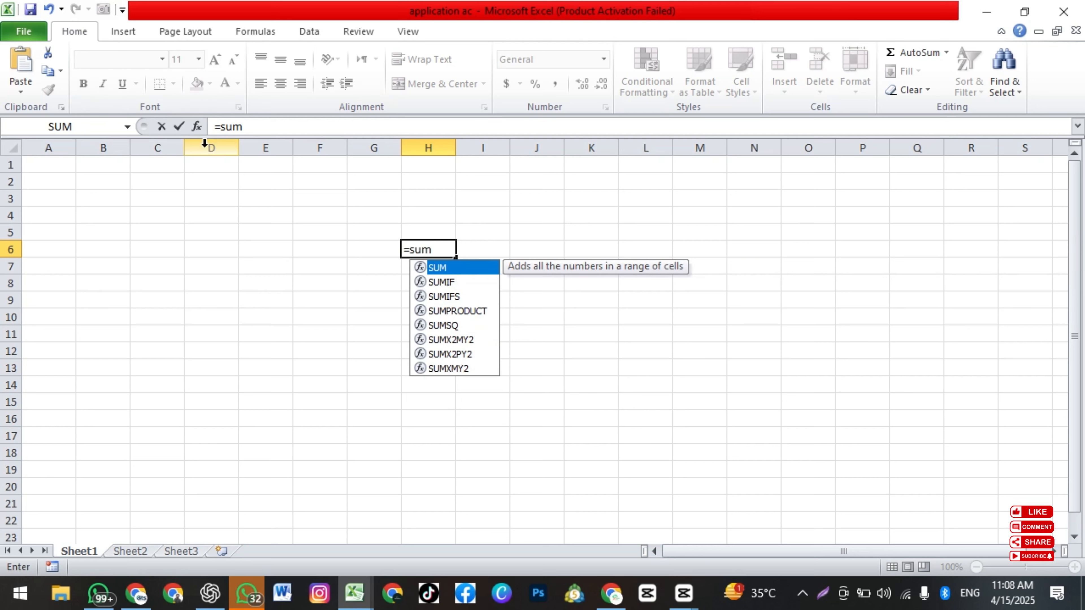
{"action": "key", "text": "BackSpace"}
{"action": "key", "text": "BackSpace"}
{"action": "key", "text": "BackSpace"}
{"action": "key", "text": "BackSpace"}
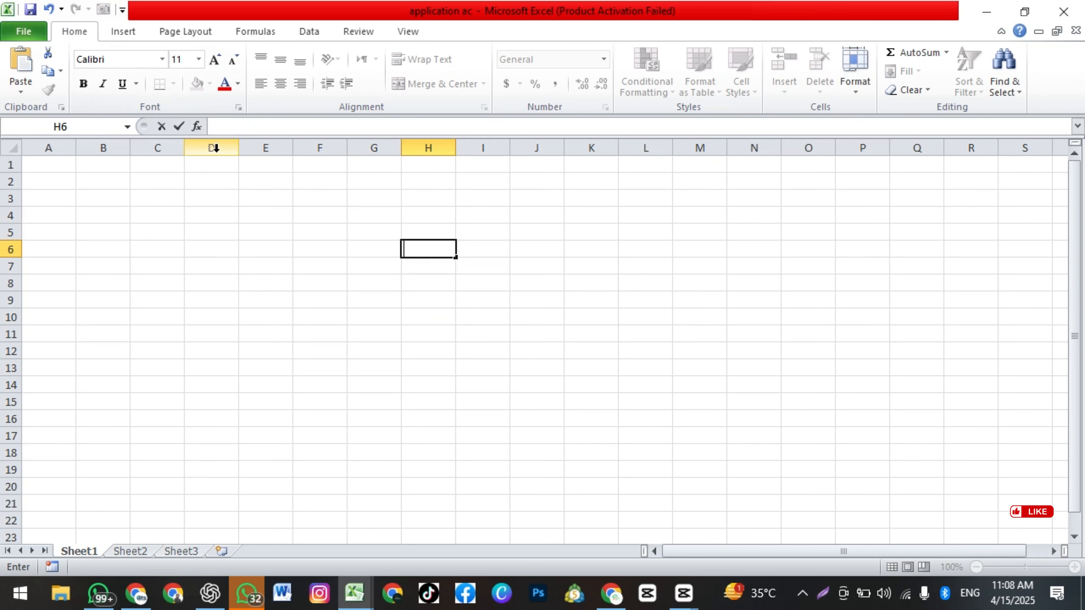
{"action": "left_click", "coordinate": [263, 267]}
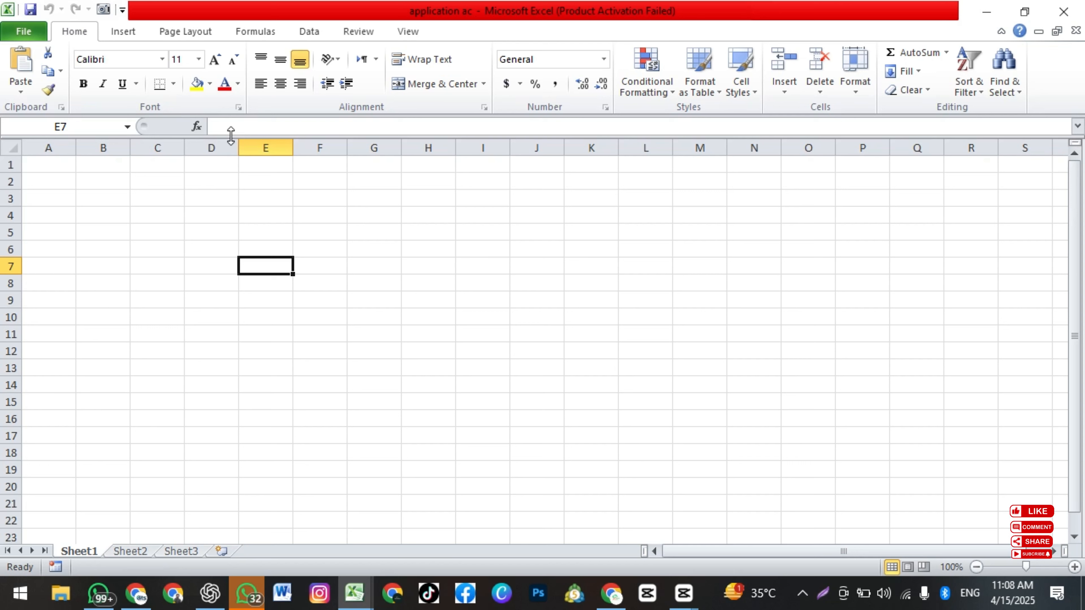
- Try entering "bits computer college shahkot" in cell G8, and undo the entry
{"action": "left_click", "coordinate": [360, 280]}
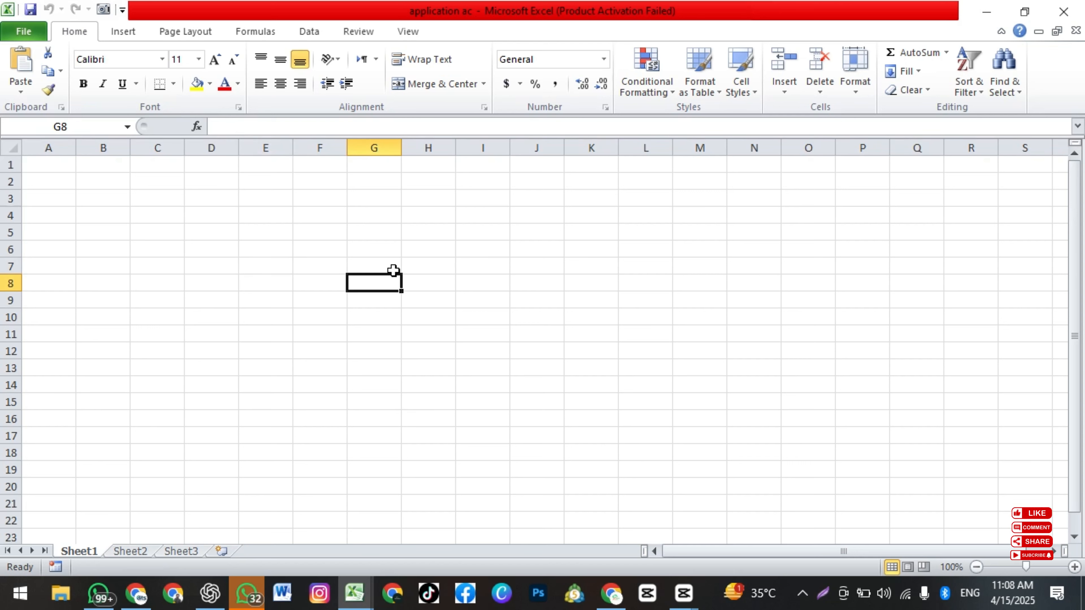
{"action": "type", "text": "bits co"}
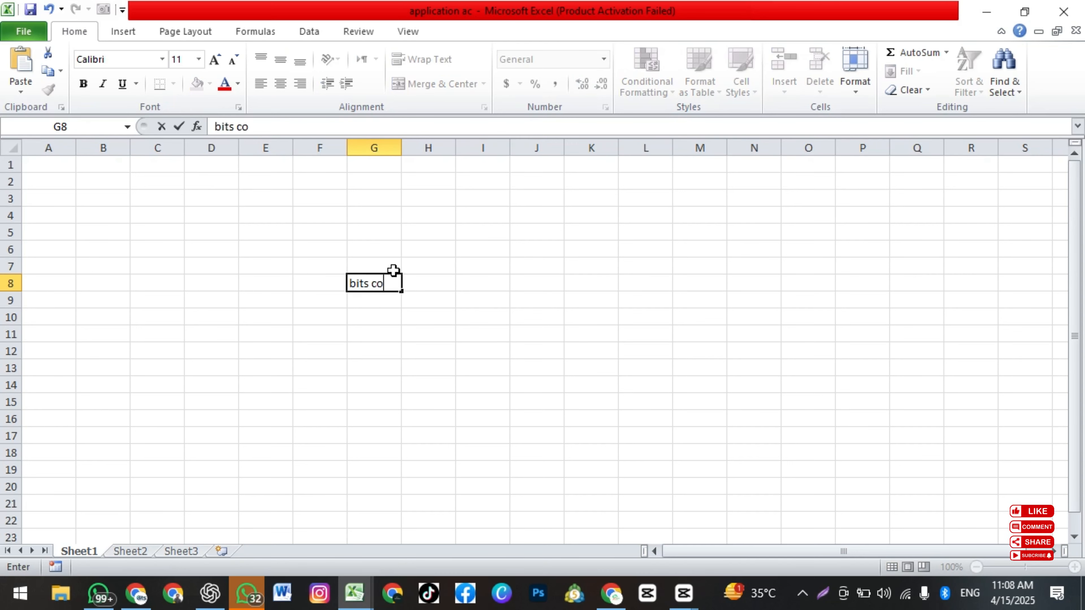
{"action": "type", "text": "mputer colleg"}
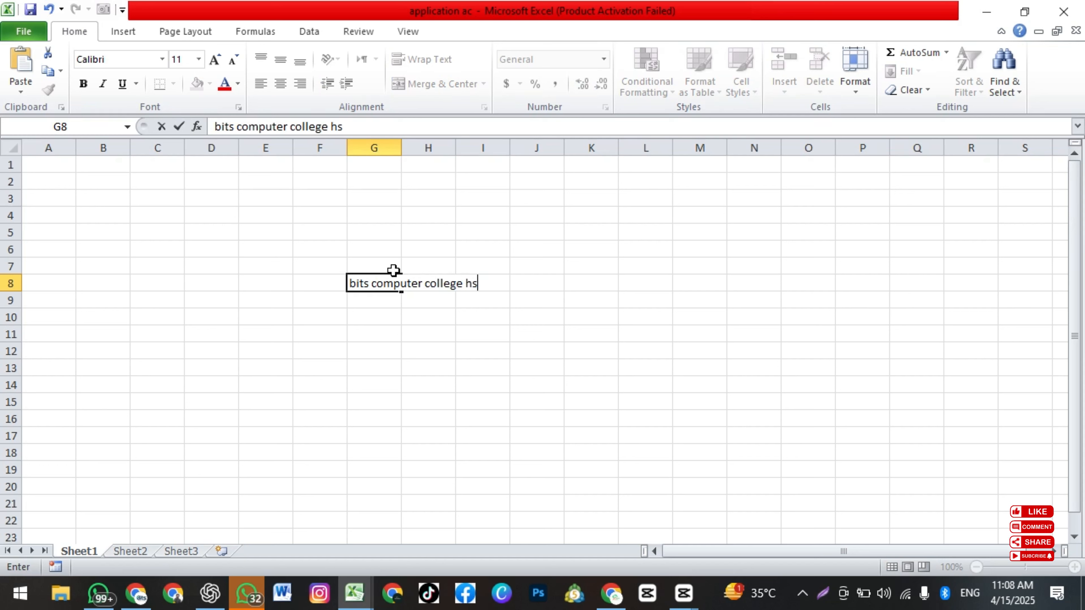
{"action": "type", "text": "e shahkot"}
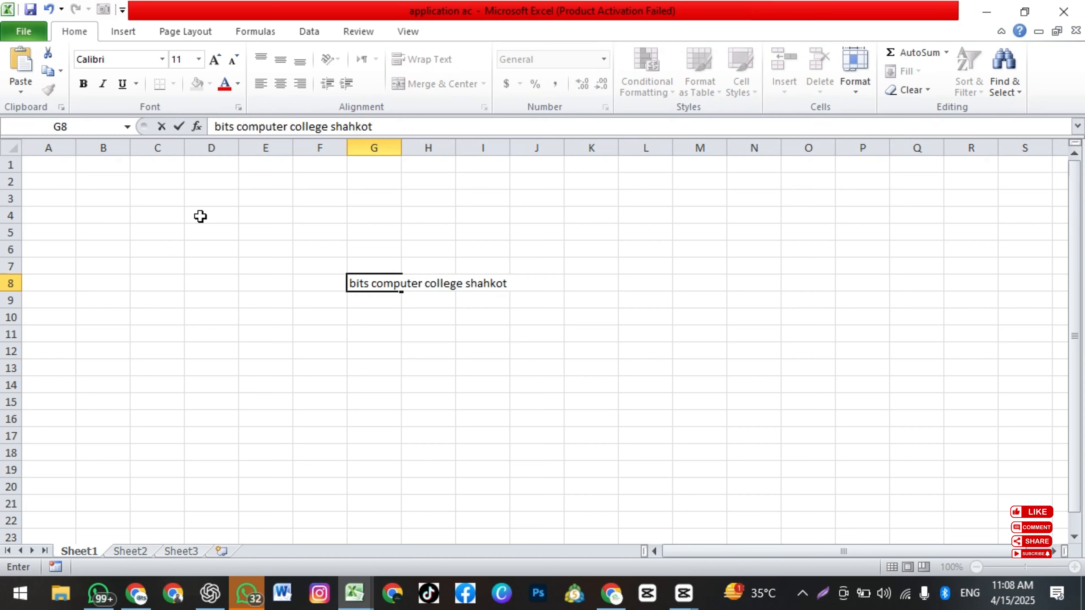
{"action": "left_click", "coordinate": [287, 106]}
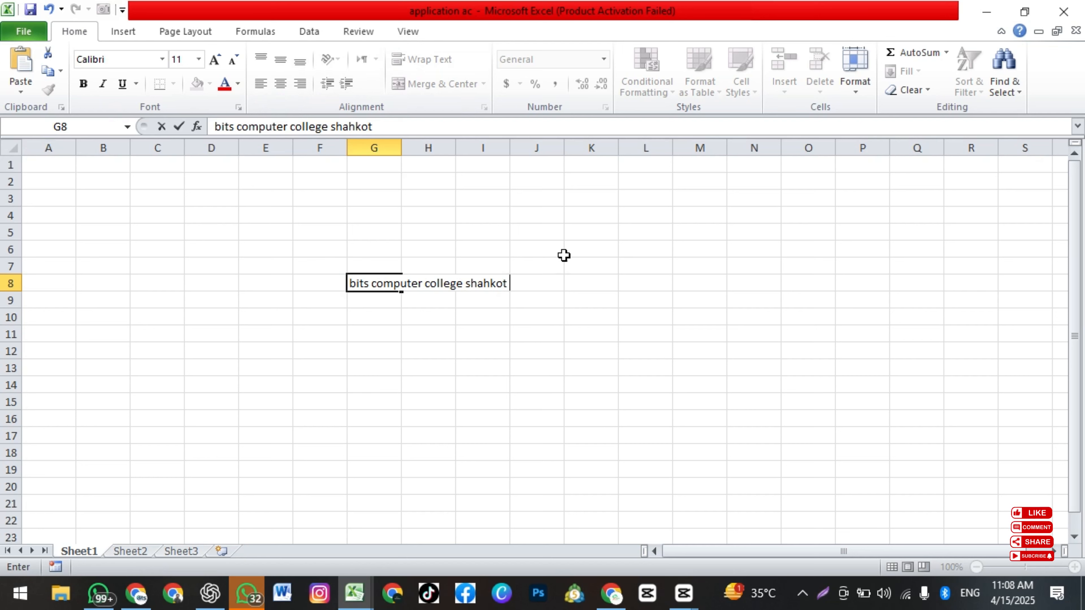
{"action": "left_click", "coordinate": [225, 107]}
{"action": "left_click", "coordinate": [300, 245]}
{"action": "key", "text": "ctrl+z"}
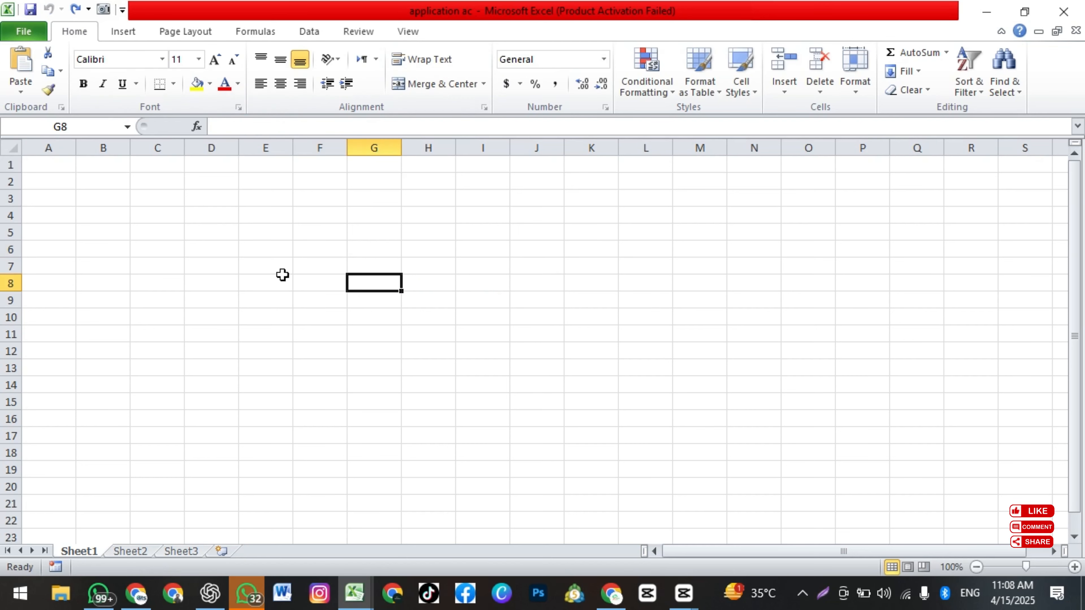
- Select the whole of column A, and after it the range A2:P2 along row 2
{"action": "left_click", "coordinate": [220, 295]}
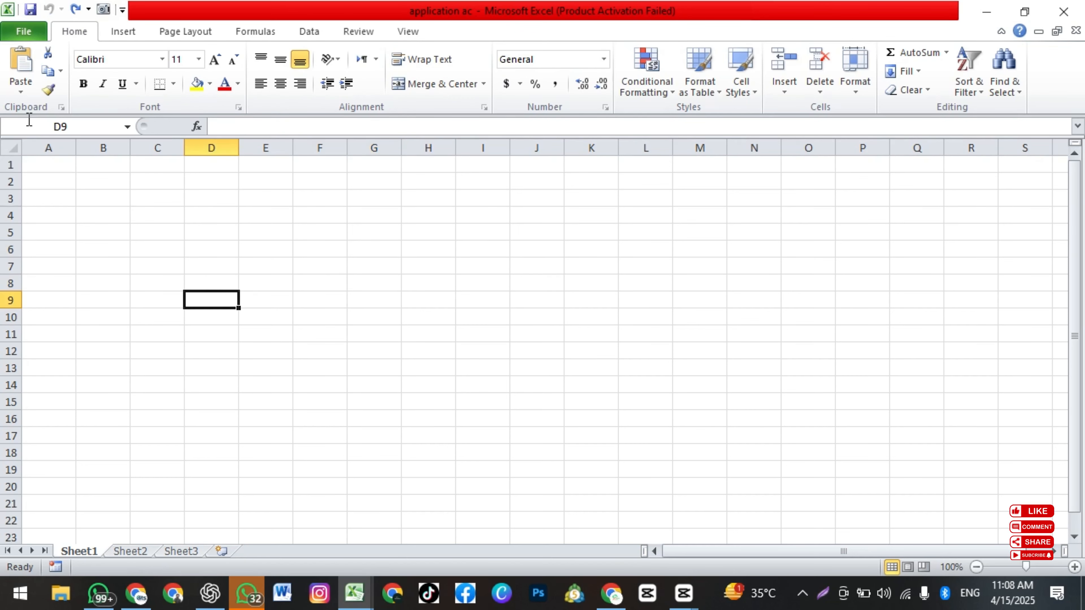
{"action": "left_click", "coordinate": [48, 148]}
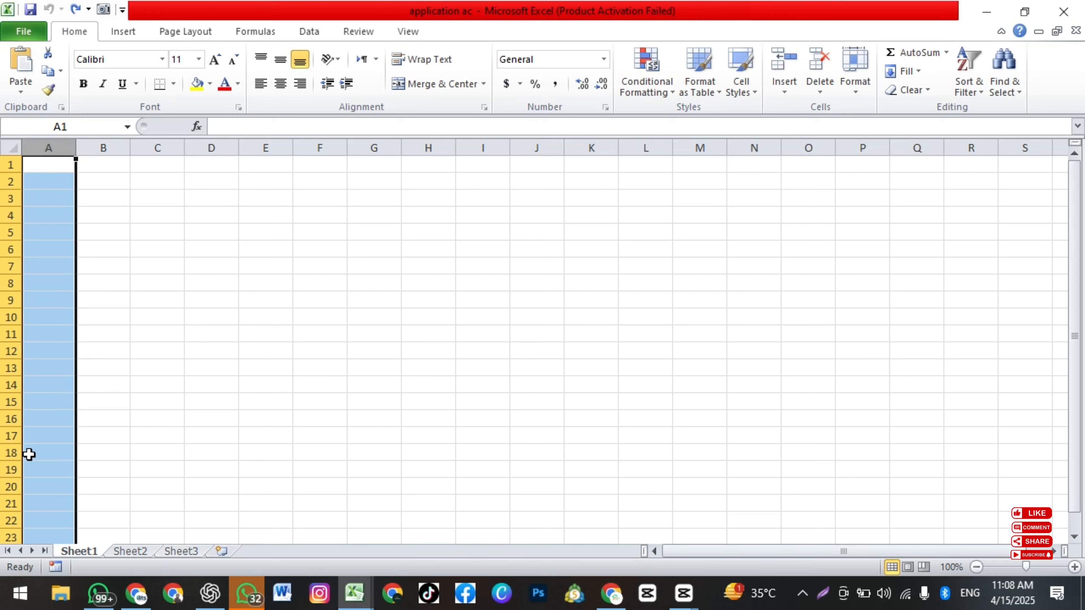
{"action": "left_click", "coordinate": [242, 367]}
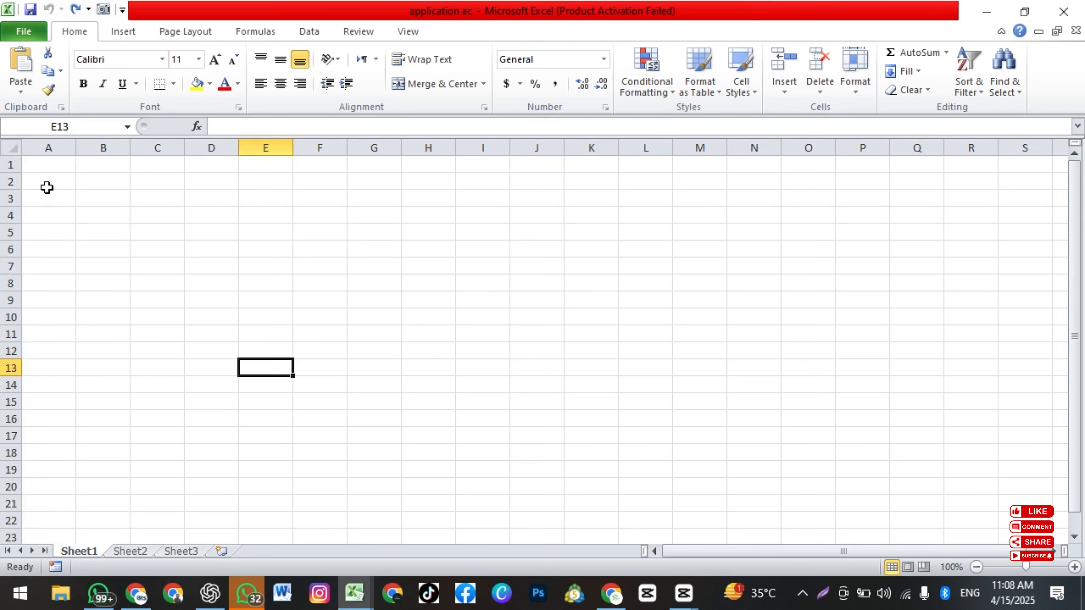
{"action": "left_click_drag", "start_coordinate": [47, 187], "coordinate": [849, 174]}
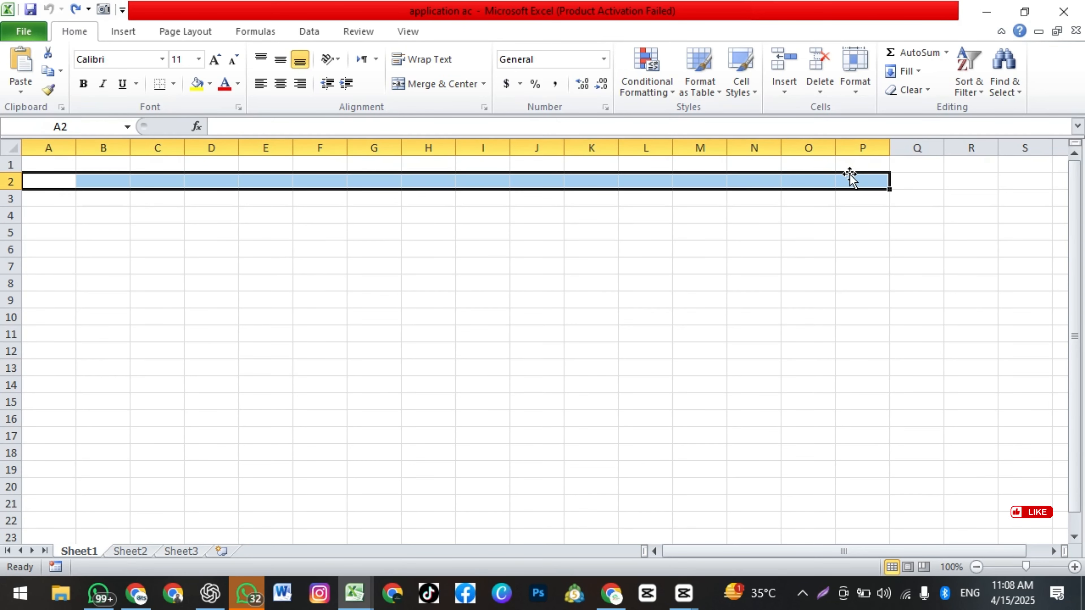
{"action": "left_click", "coordinate": [314, 289]}
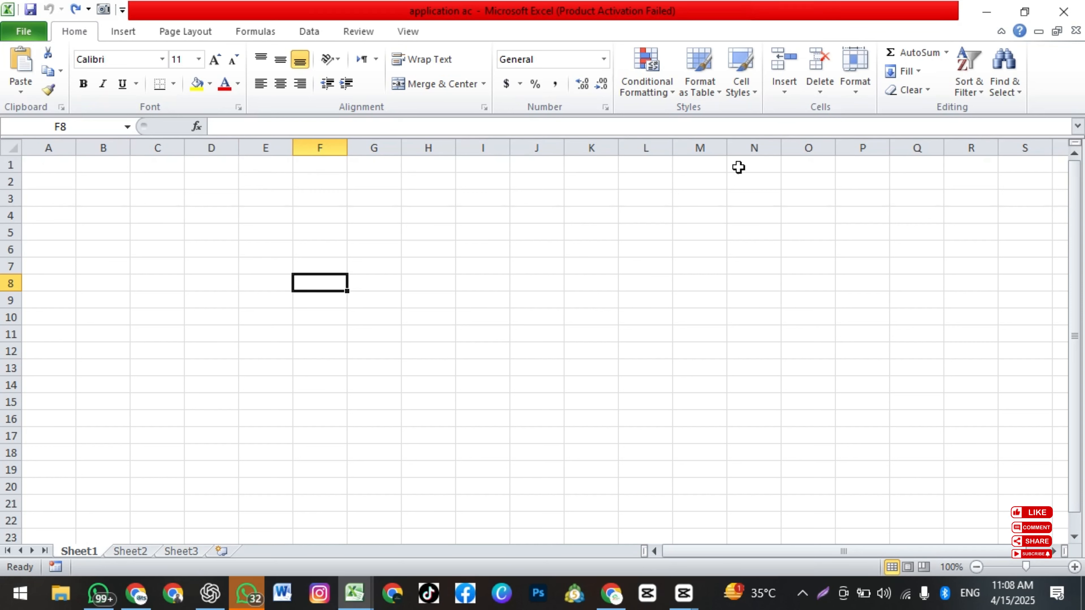
- Select columns A, B, C and D one after another
{"action": "left_click", "coordinate": [70, 145]}
{"action": "left_click", "coordinate": [99, 145]}
{"action": "left_click", "coordinate": [164, 145]}
{"action": "left_click", "coordinate": [212, 148]}
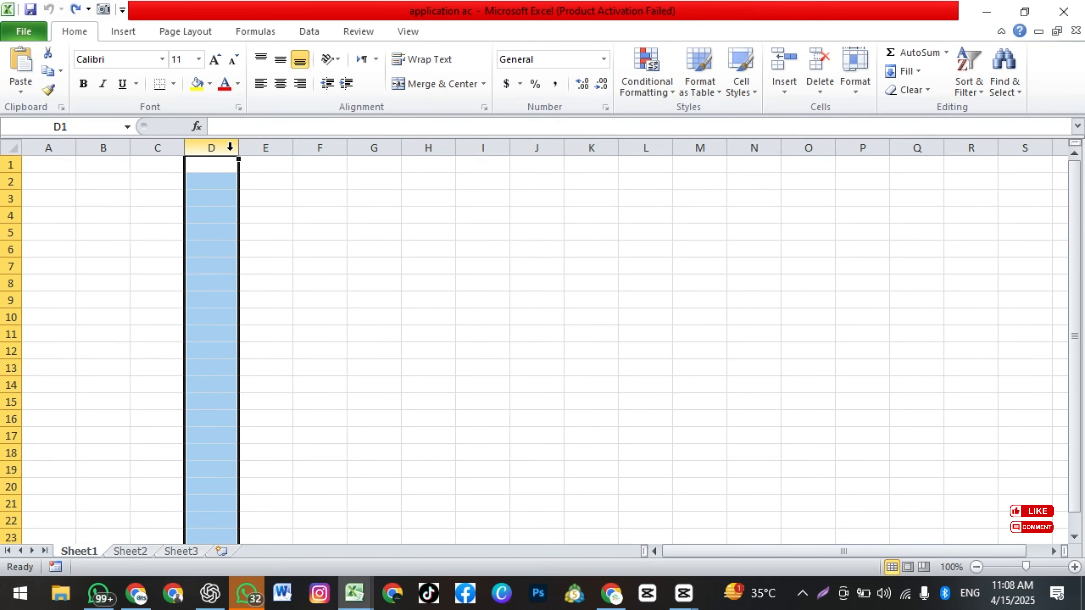
- Select cells B4:C4, and after them all cells of the worksheet, ending with only cell I8 selected
{"action": "left_click_drag", "start_coordinate": [157, 216], "coordinate": [103, 215]}
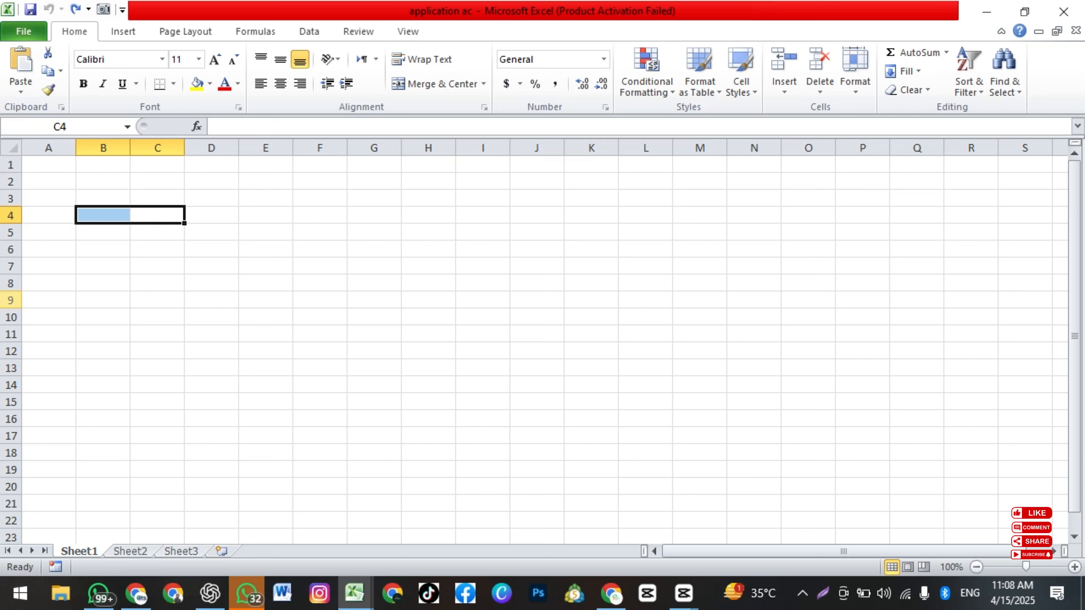
{"action": "left_click", "coordinate": [287, 283]}
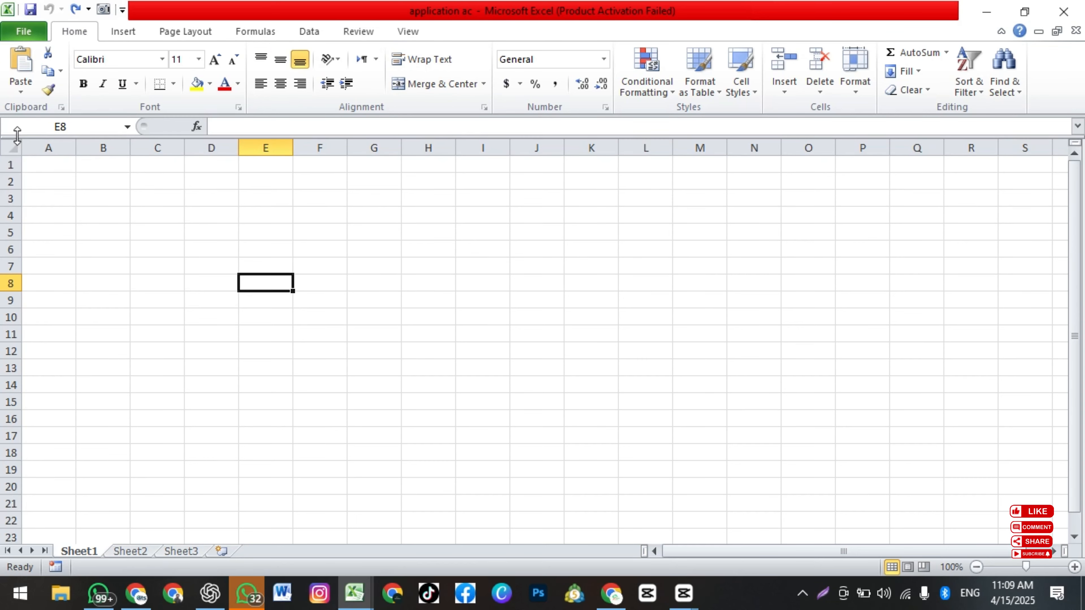
{"action": "left_click", "coordinate": [12, 148]}
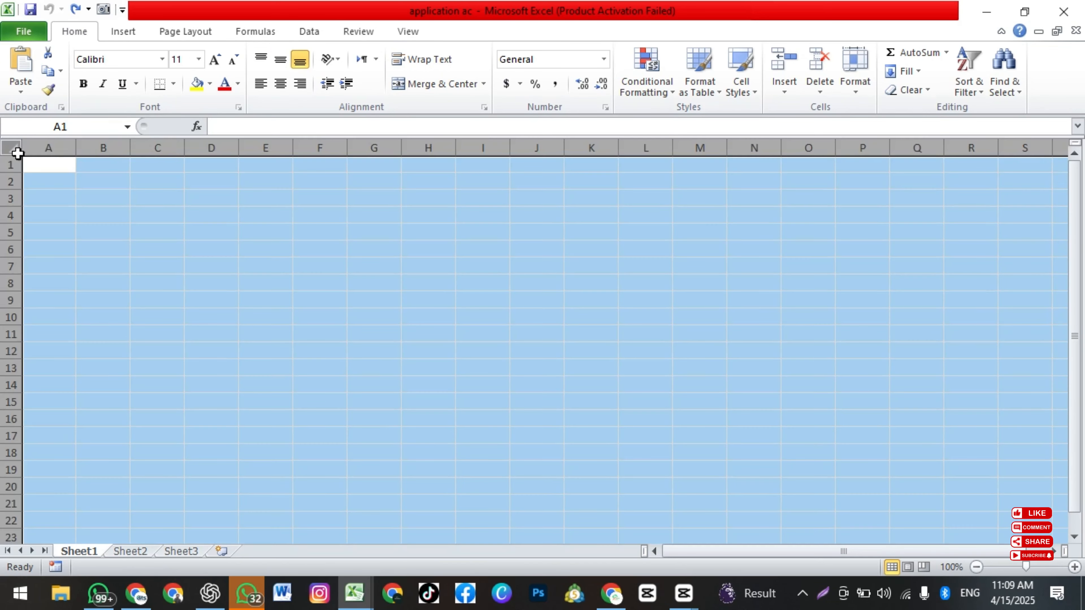
{"action": "left_click", "coordinate": [502, 283]}
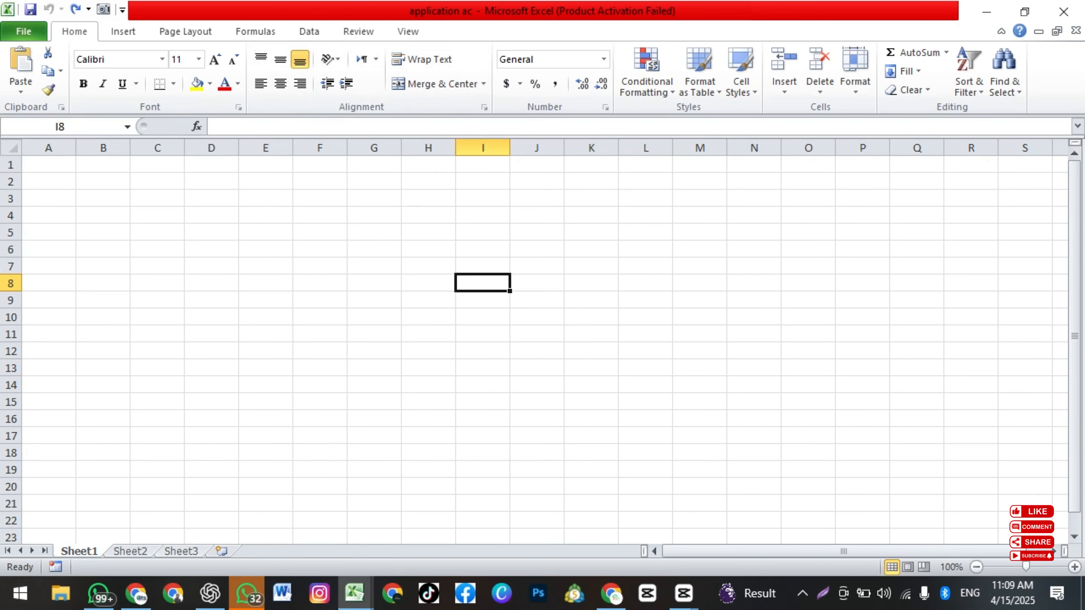
- Rename Sheet1 as "fa" and switch to Sheet3
{"action": "right_click", "coordinate": [72, 552]}
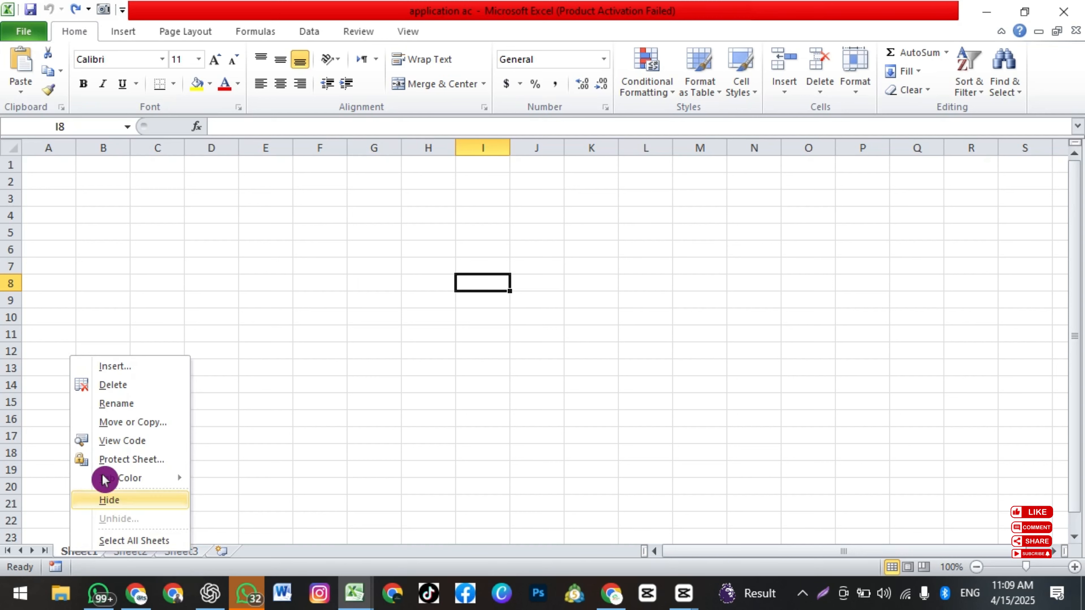
{"action": "left_click", "coordinate": [114, 403]}
{"action": "type", "text": "fa"}
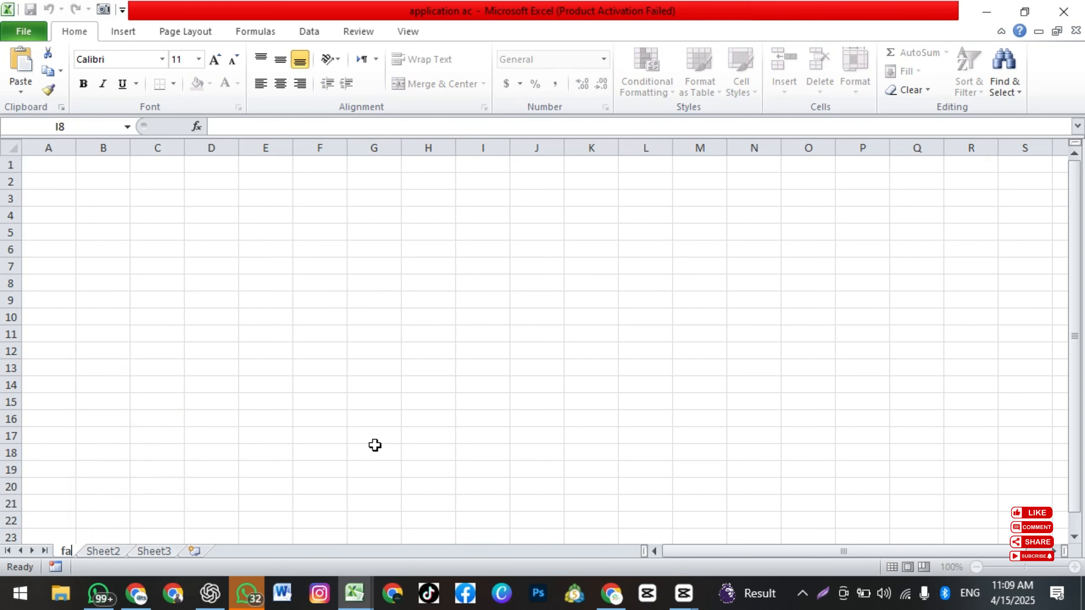
{"action": "left_click", "coordinate": [375, 446]}
{"action": "left_click", "coordinate": [106, 552]}
{"action": "left_click", "coordinate": [147, 552]}
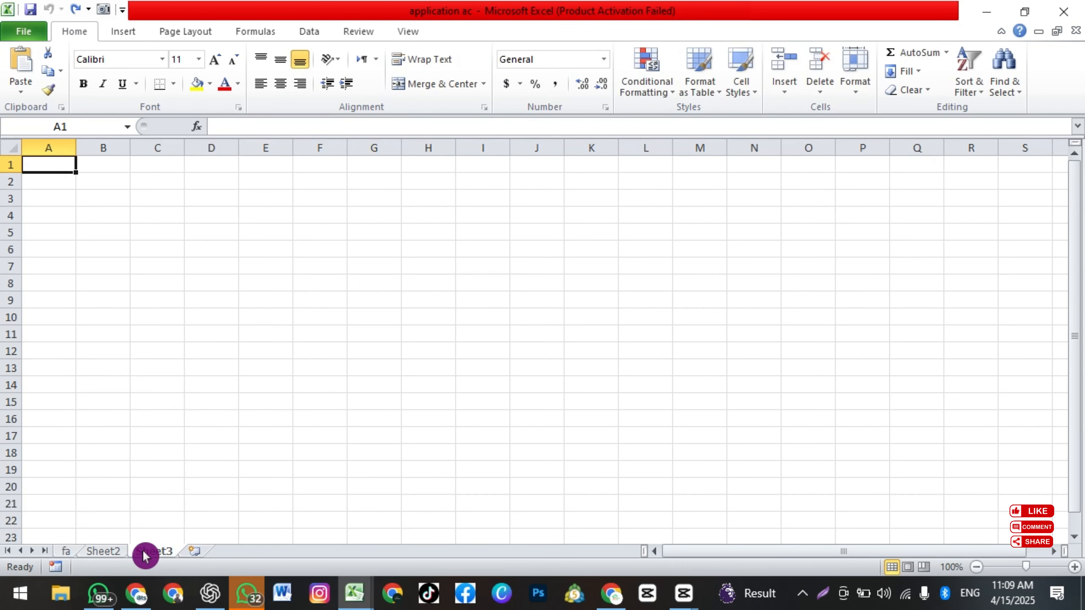
- Zoom in on Sheet3 and return the zoom to 100%
{"action": "left_click", "coordinate": [1074, 567]}
{"action": "left_click", "coordinate": [1074, 567]}
{"action": "left_click", "coordinate": [1074, 567]}
{"action": "left_click", "coordinate": [1074, 567]}
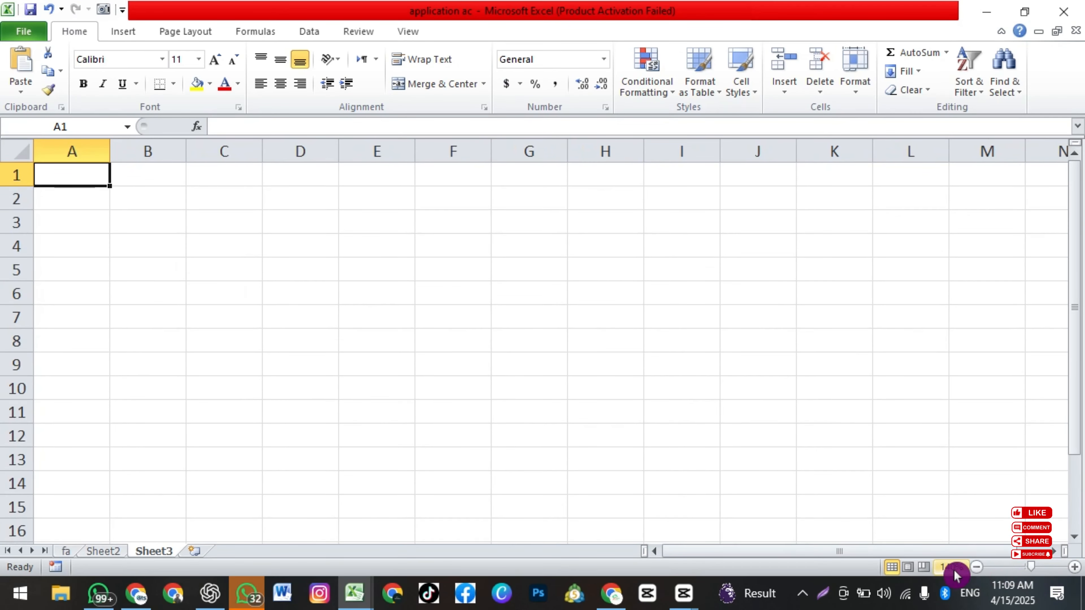
{"action": "left_click", "coordinate": [976, 567]}
{"action": "left_click", "coordinate": [976, 567]}
{"action": "left_click", "coordinate": [977, 568]}
{"action": "left_click", "coordinate": [977, 568]}
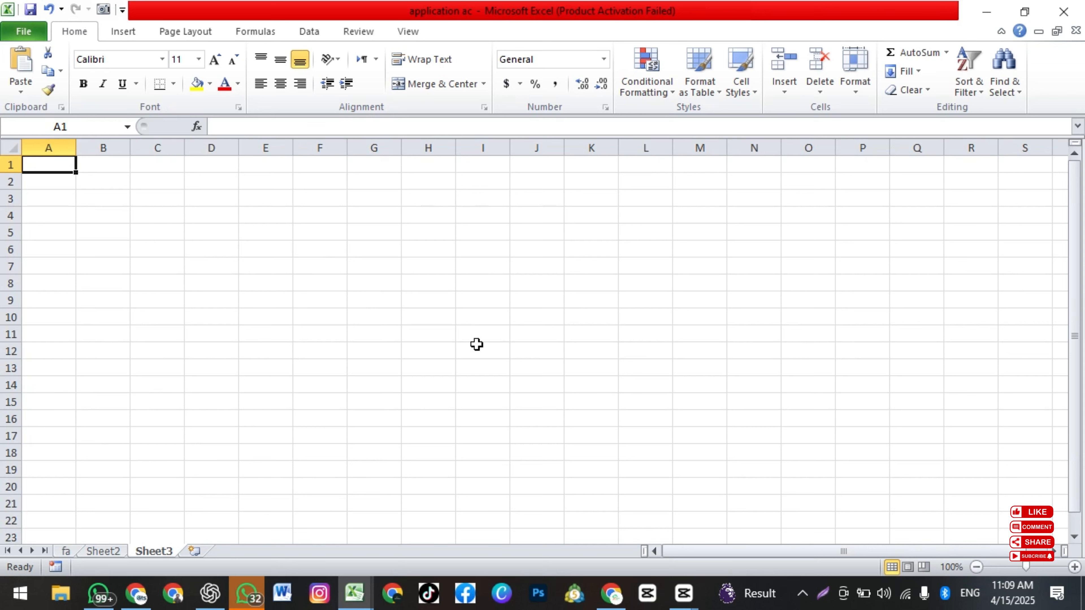
{"action": "left_click", "coordinate": [376, 385]}
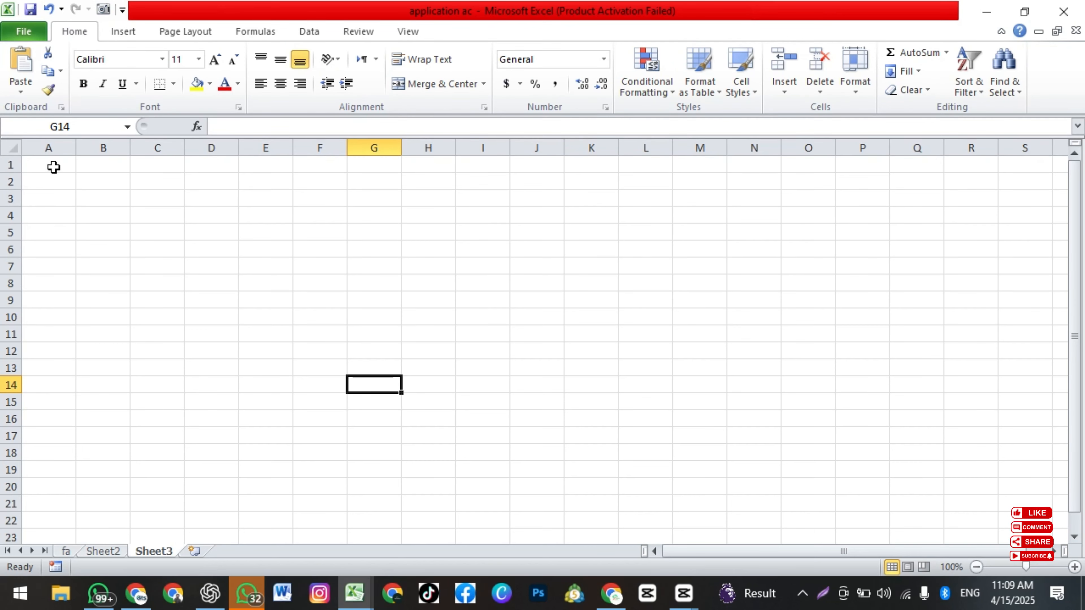
- Enter the column headings ROLL NO, NAME and F.NAME in cells A4 to C4 of Sheet3
{"action": "left_click_drag", "start_coordinate": [52, 164], "coordinate": [547, 193]}
{"action": "left_click", "coordinate": [52, 223]}
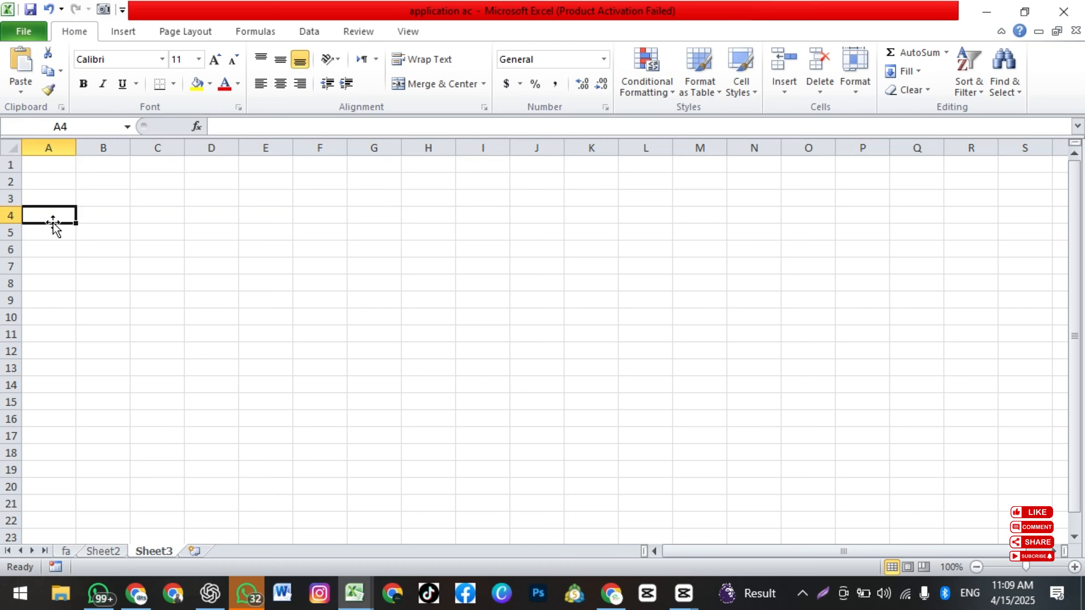
{"action": "type", "text": "s"}
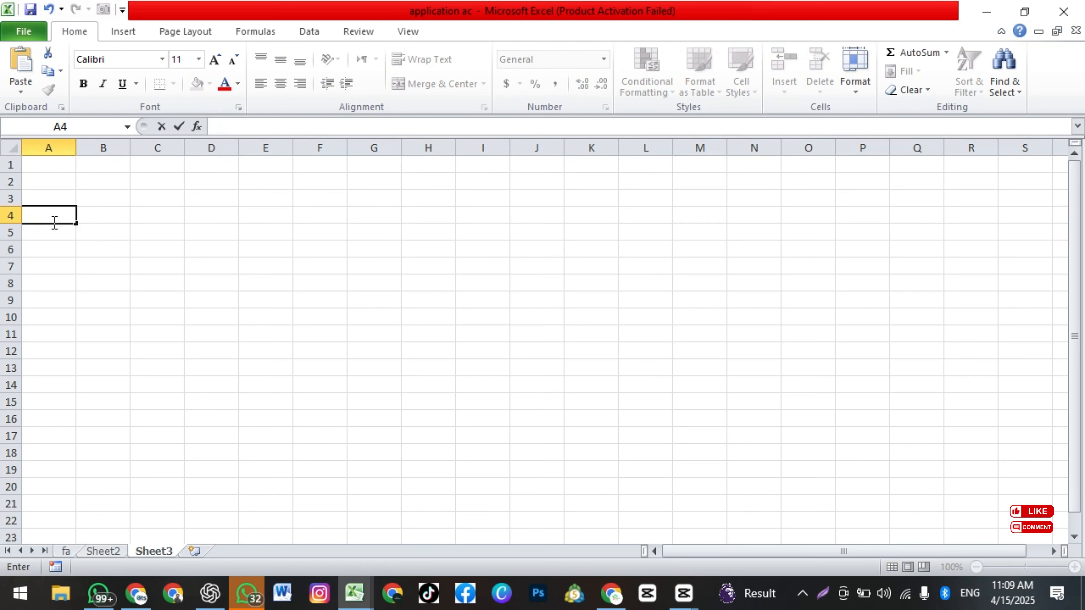
{"action": "type", "text": "OLL NO"}
{"action": "key", "text": "Tab"}
{"action": "type", "text": "NAME"}
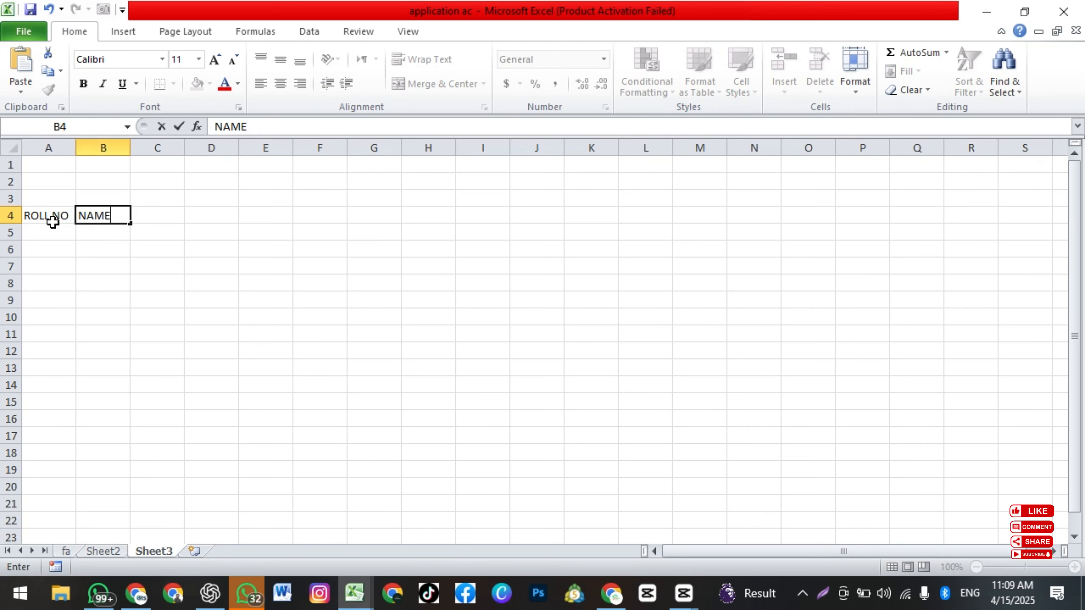
{"action": "key", "text": "Tab"}
{"action": "type", "text": "F.NAME"}
{"action": "key", "text": "Tab"}
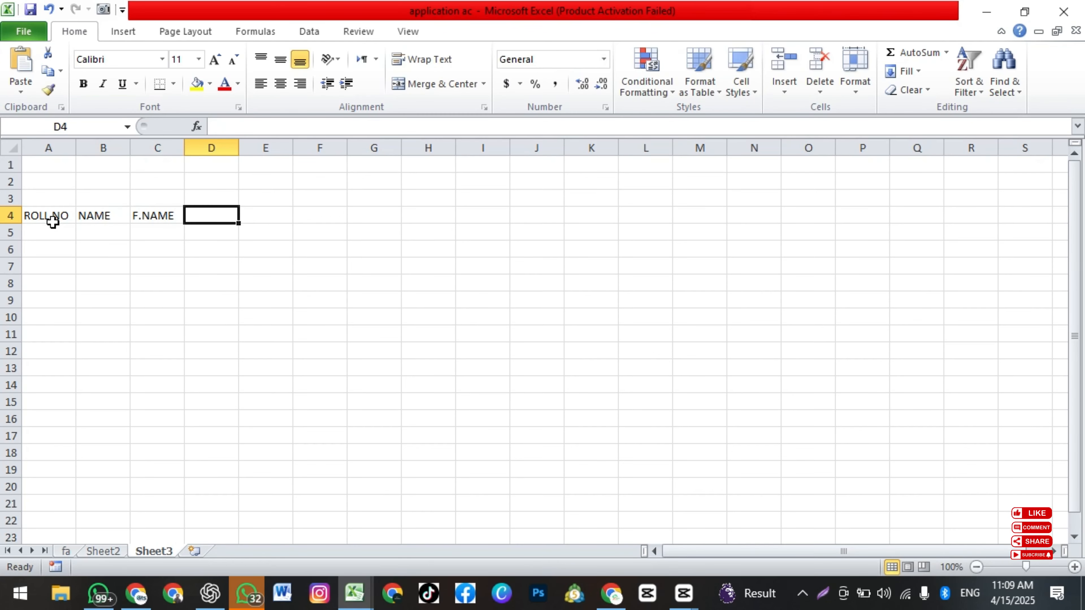
- Enter the column headings ADRESS, URDU and MATH in cells D4 to F4
{"action": "type", "text": "ADRESS"}
{"action": "key", "text": "Tab"}
{"action": "type", "text": "CE"}
{"action": "key", "text": "BackSpace"}
{"action": "key", "text": "BackSpace"}
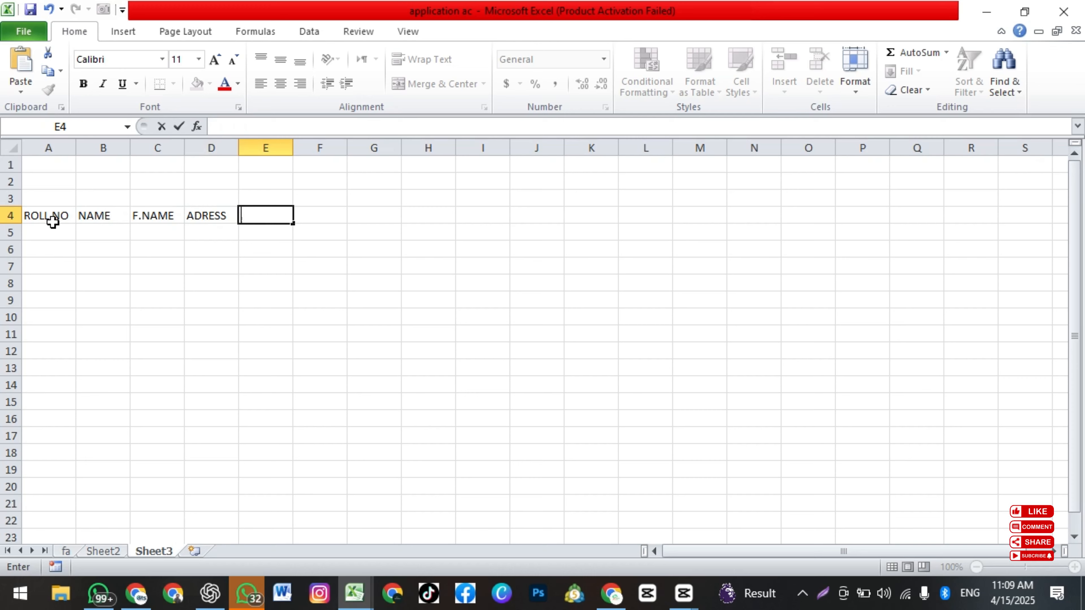
{"action": "type", "text": "URDU"}
{"action": "key", "text": "Tab"}
{"action": "type", "text": "MATH"}
{"action": "key", "text": "Tab"}
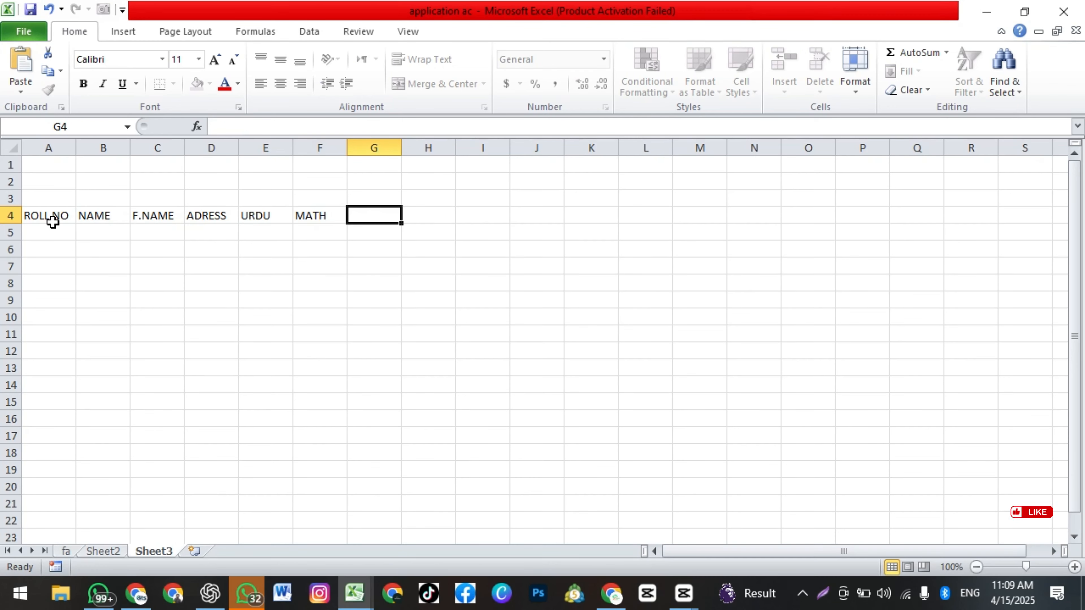
- Complete the heading row with ENG, PAK, TOTAL and OBT in cells G4 to J4
{"action": "type", "text": "ENG"}
{"action": "key", "text": "Tab"}
{"action": "type", "text": "PAK"}
{"action": "key", "text": "Tab"}
{"action": "type", "text": "T"}
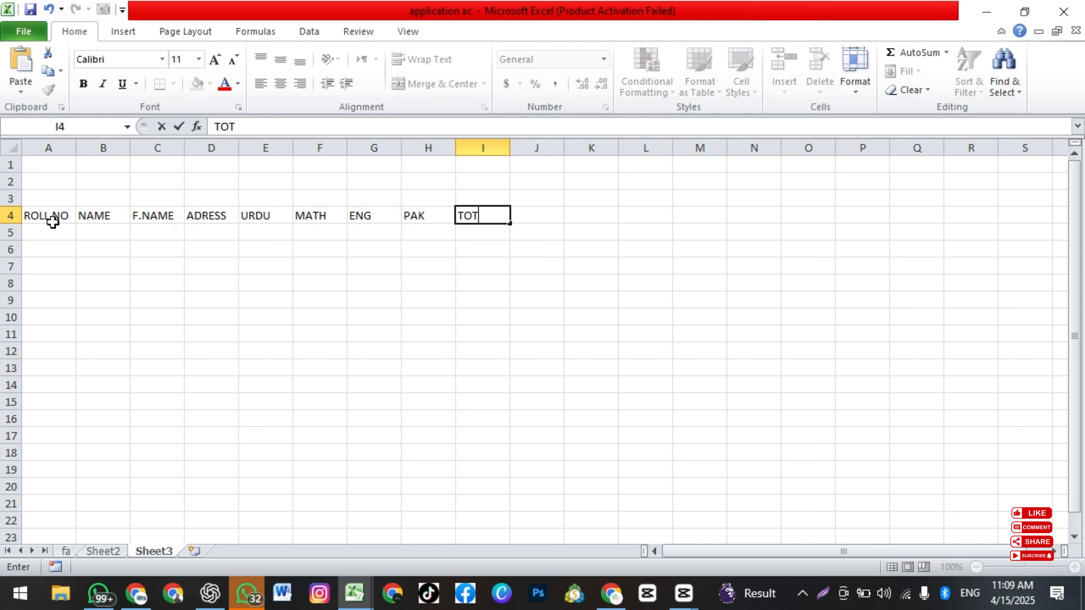
{"action": "type", "text": "OAAL"}
{"action": "key", "text": "Tab"}
{"action": "type", "text": "OBT"}
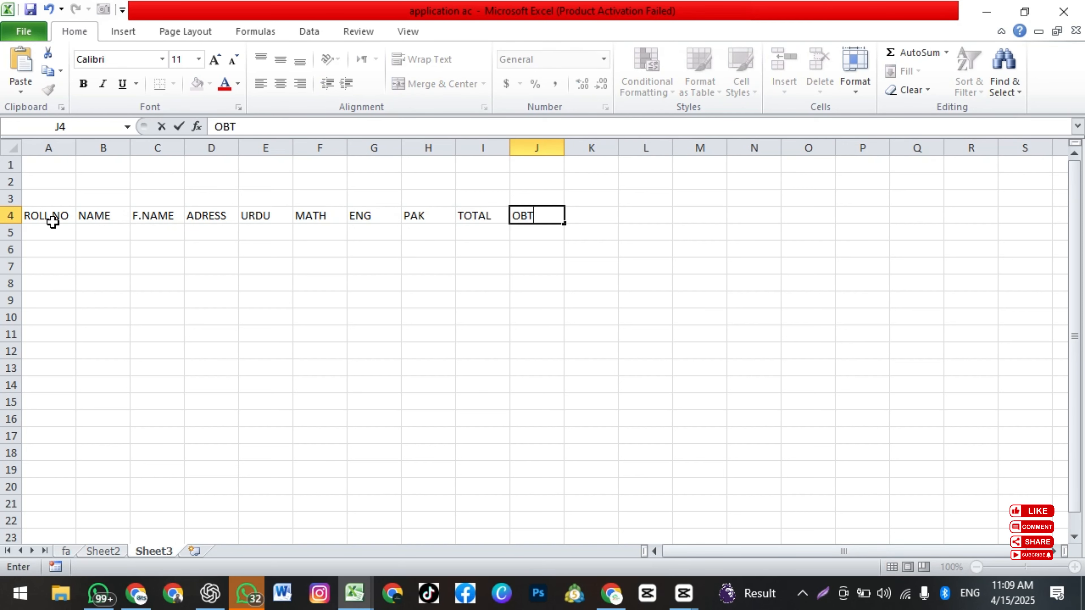
{"action": "key", "text": "Return"}
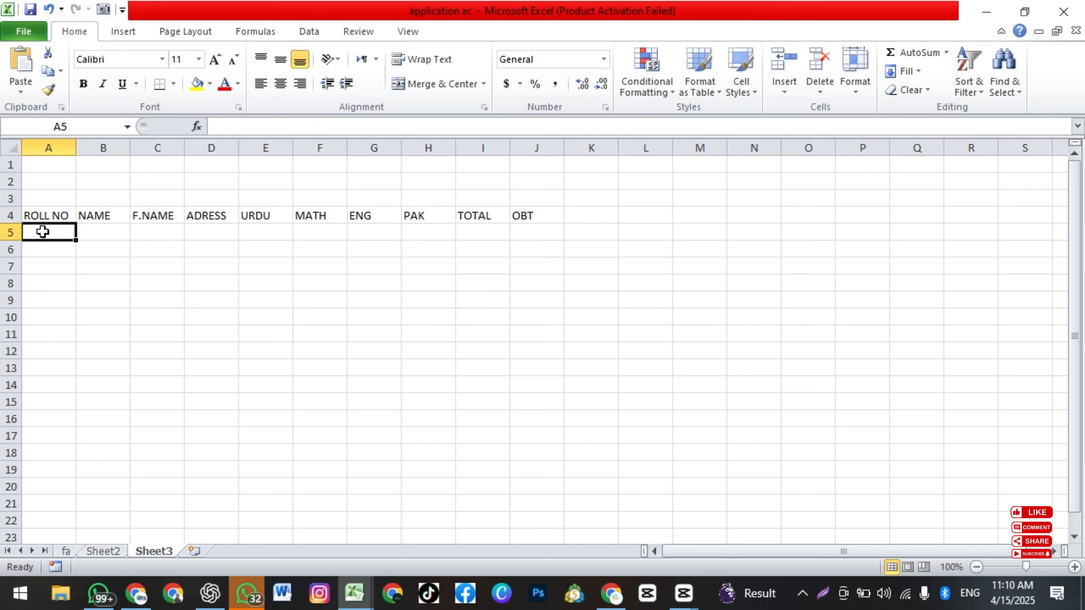
- Enter the roll numbers 1 and 2 in cells A5 and A6
{"action": "type", "text": "1"}
{"action": "key", "text": "Return"}
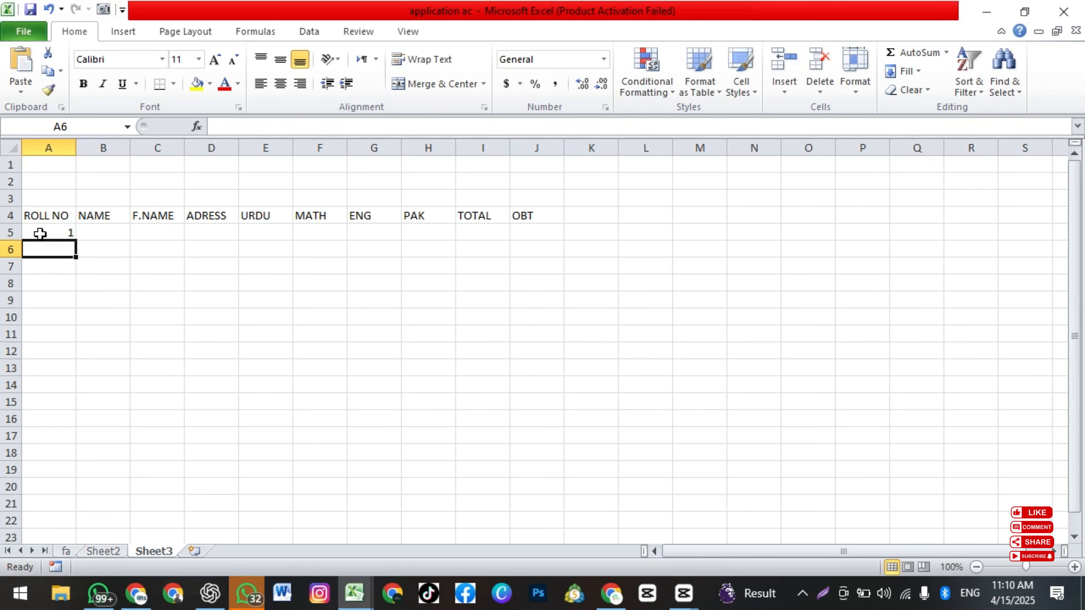
{"action": "type", "text": "2"}
{"action": "key", "text": "Return"}
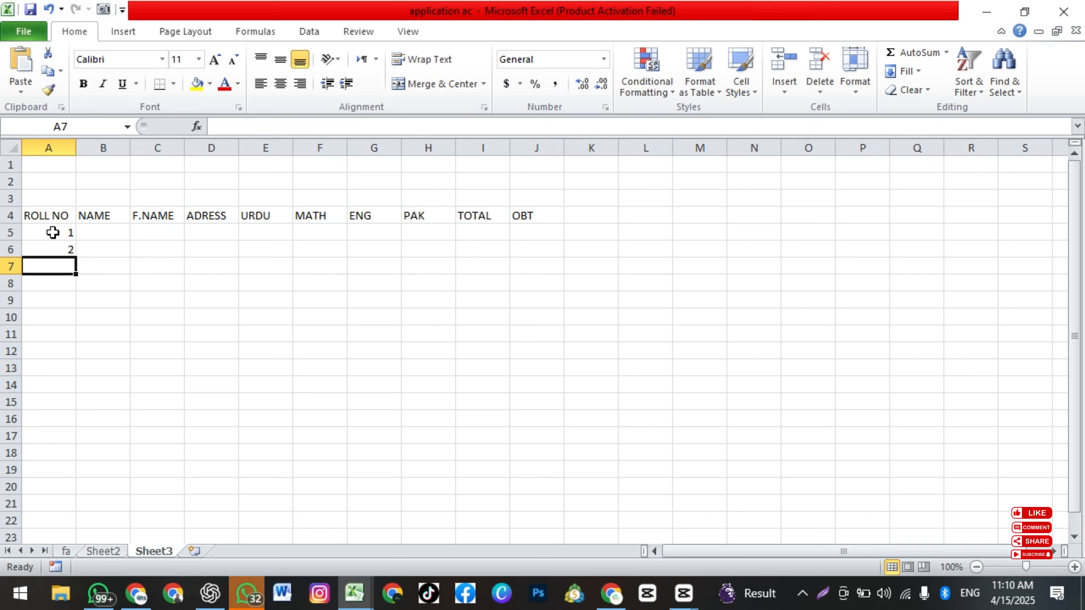
- Extend the roll number series from A5:A6 down column A to 178
{"action": "left_click", "coordinate": [68, 235]}
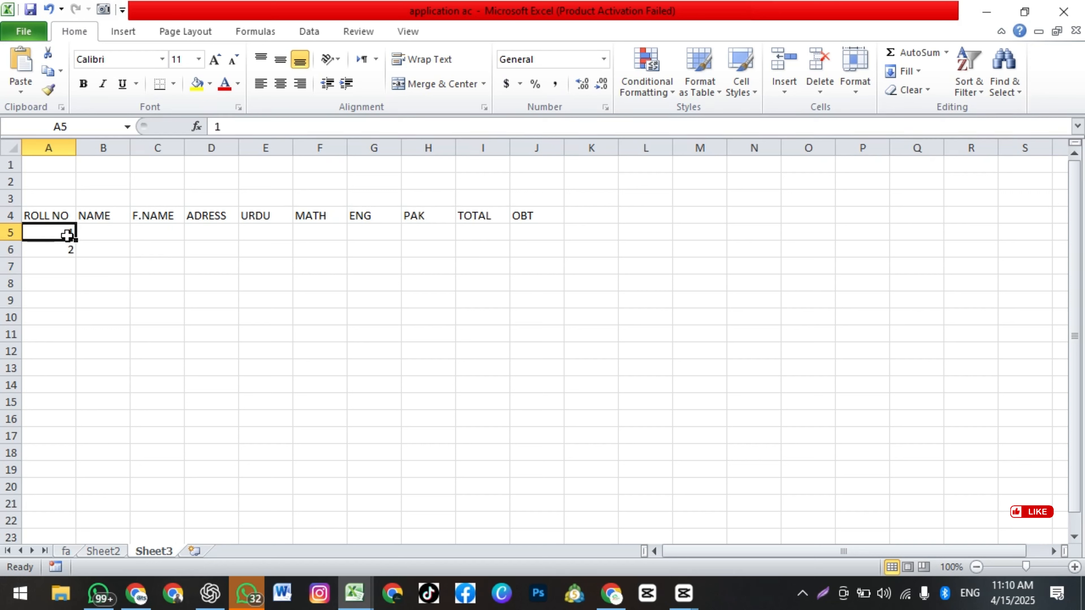
{"action": "left_click_drag", "start_coordinate": [58, 236], "coordinate": [56, 243]}
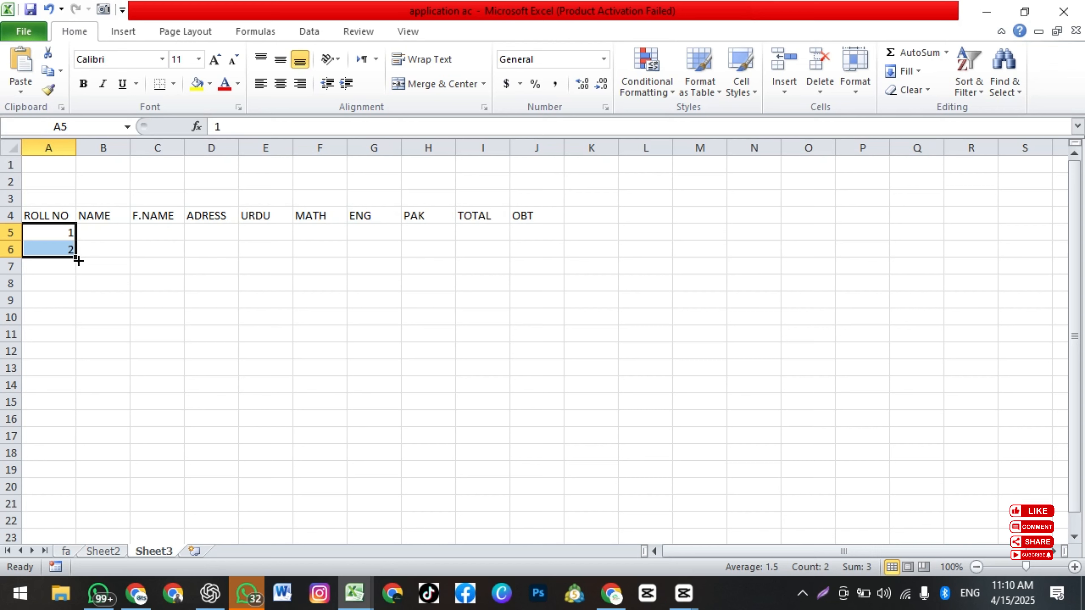
{"action": "left_click_drag", "start_coordinate": [78, 260], "coordinate": [44, 552]}
{"action": "scroll", "coordinate": [67, 341], "scroll_direction": "up", "scroll_amount": 20}
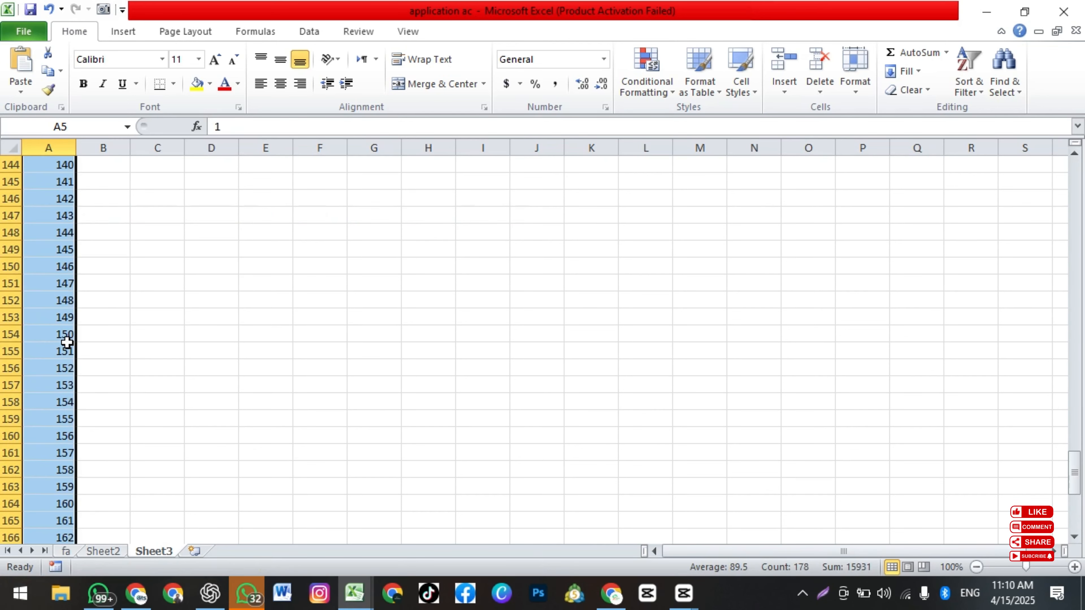
{"action": "scroll", "coordinate": [67, 342], "scroll_direction": "up", "scroll_amount": 20}
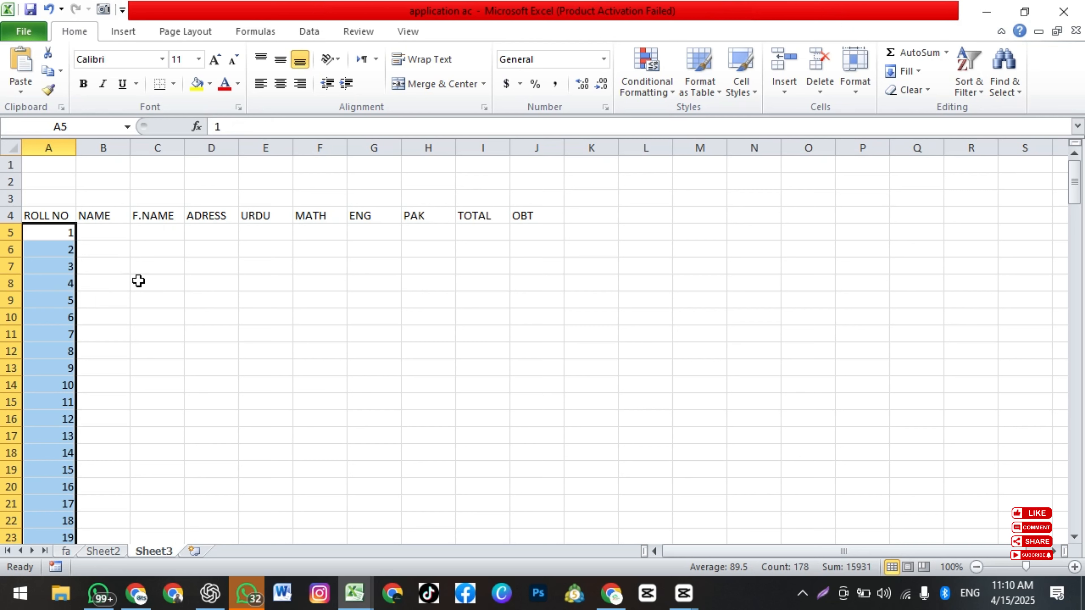
- Enter the first student's name in B5 and the father's name in C5
{"action": "left_click", "coordinate": [102, 232]}
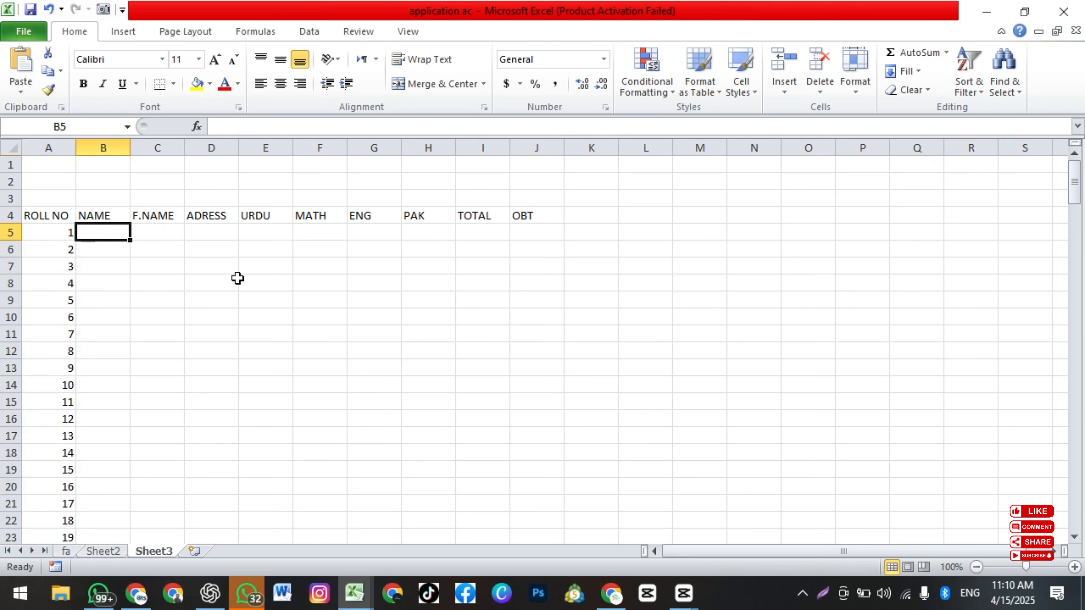
{"action": "type", "text": "ALI"}
{"action": "key", "text": "Tab"}
{"action": "type", "text": "R"}
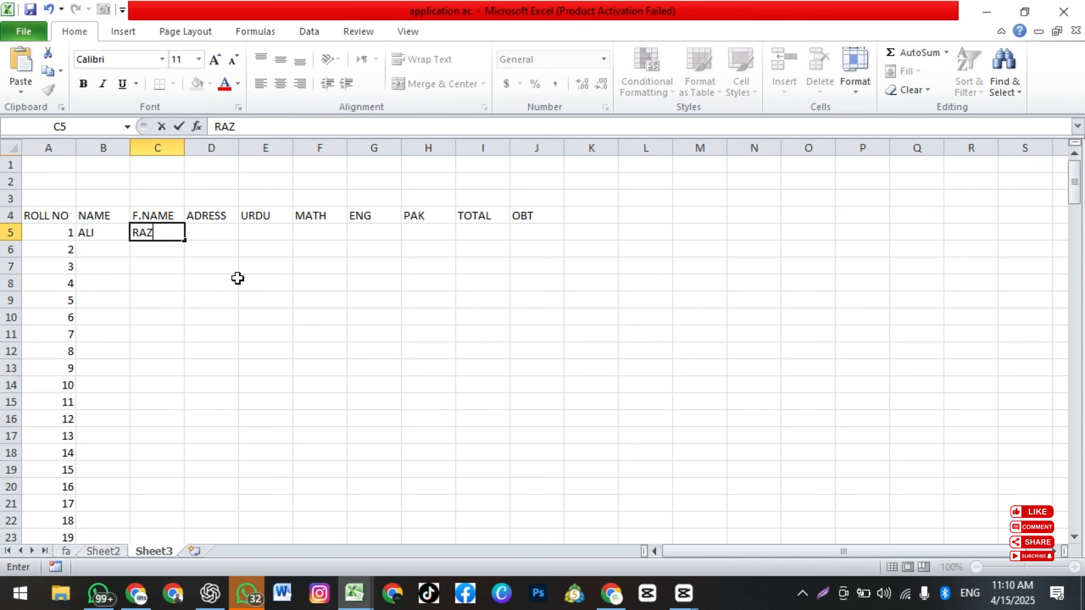
{"action": "type", "text": "AMZAN"}
{"action": "key", "text": "Tab"}
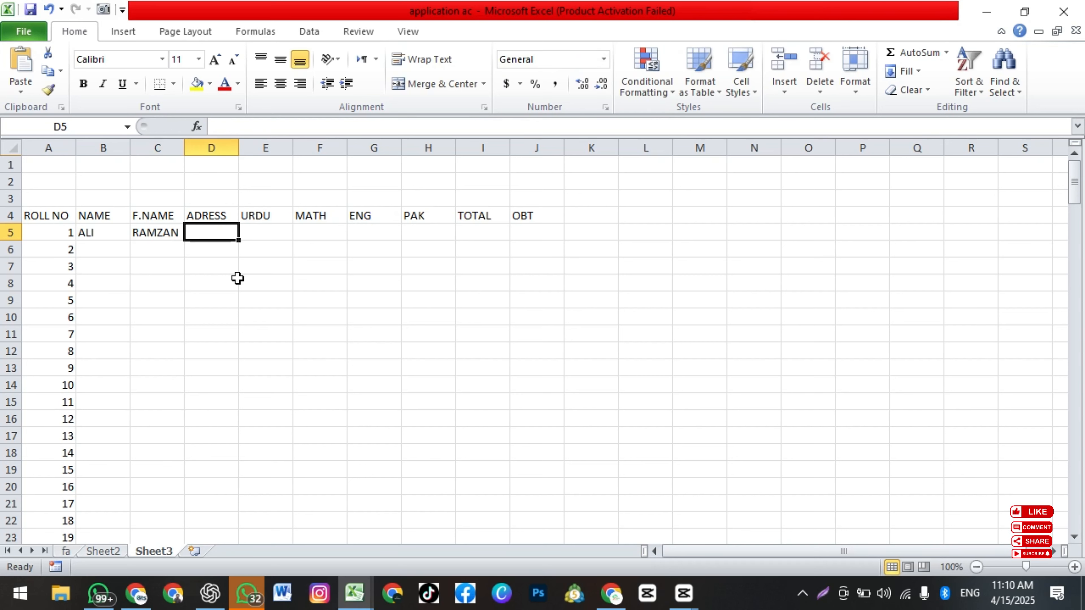
- Enter the first student's full postal address in the ADRESS cell D5
{"action": "type", "text": "WARD NO 17 TEH"}
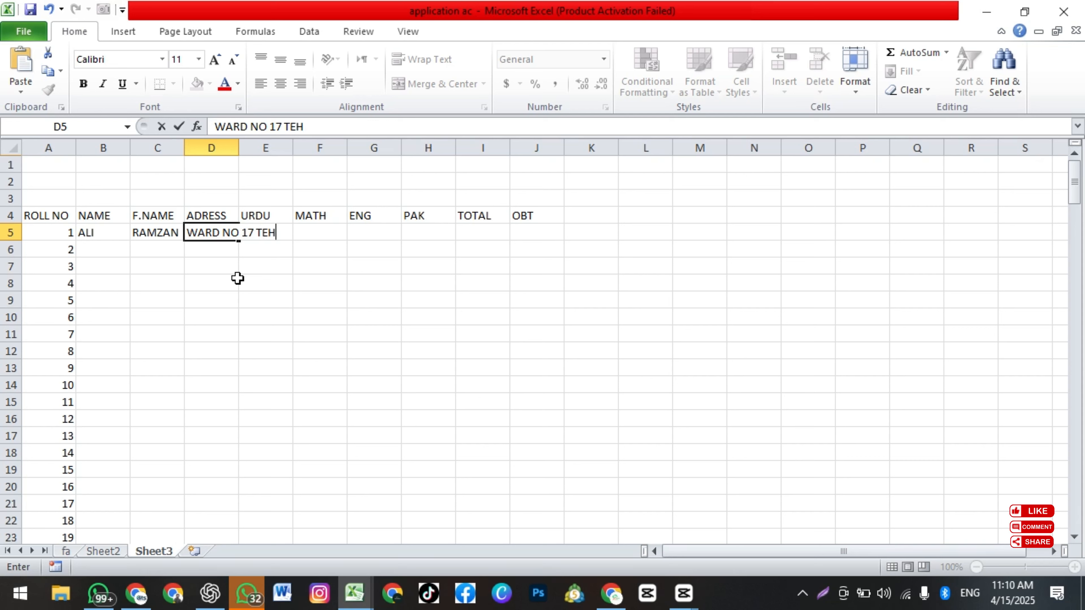
{"action": "type", "text": "SILE SHAH"}
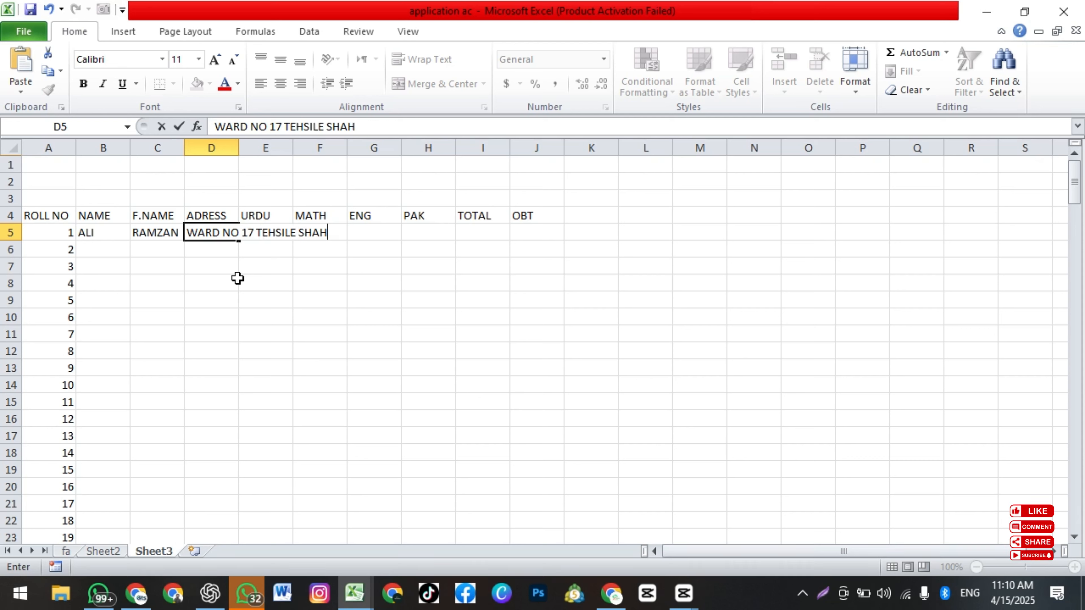
{"action": "type", "text": "KOT DISTRIC NA"}
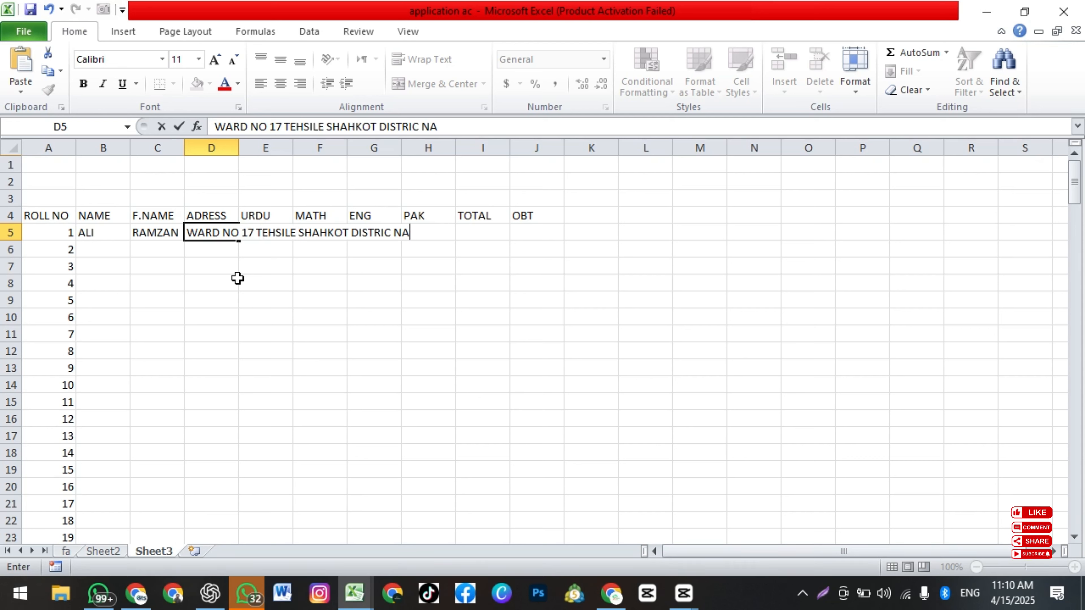
{"action": "type", "text": "NKANA"}
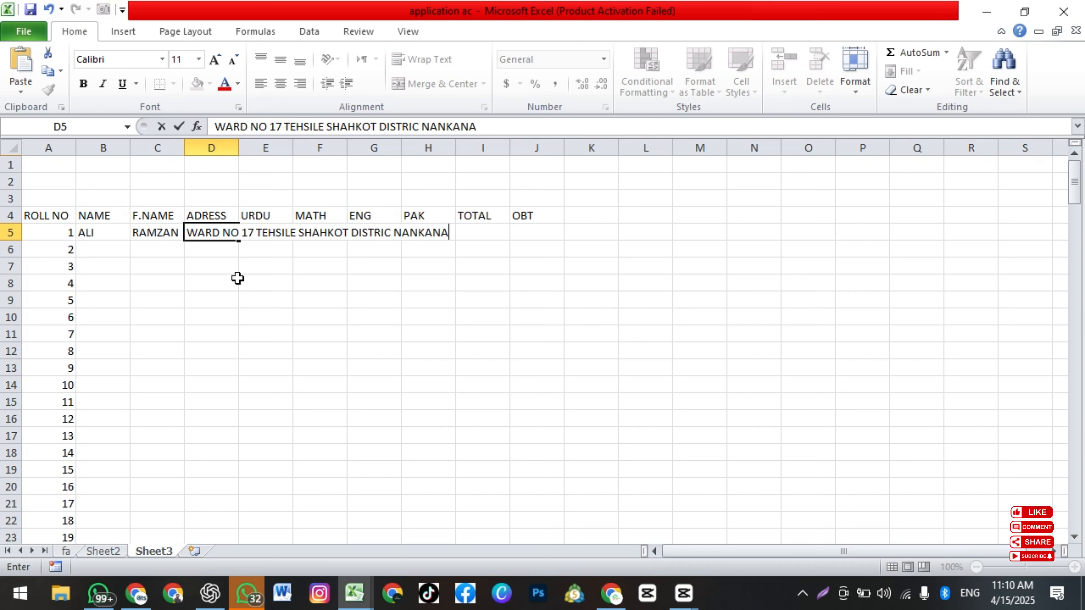
{"action": "key", "text": "Tab"}
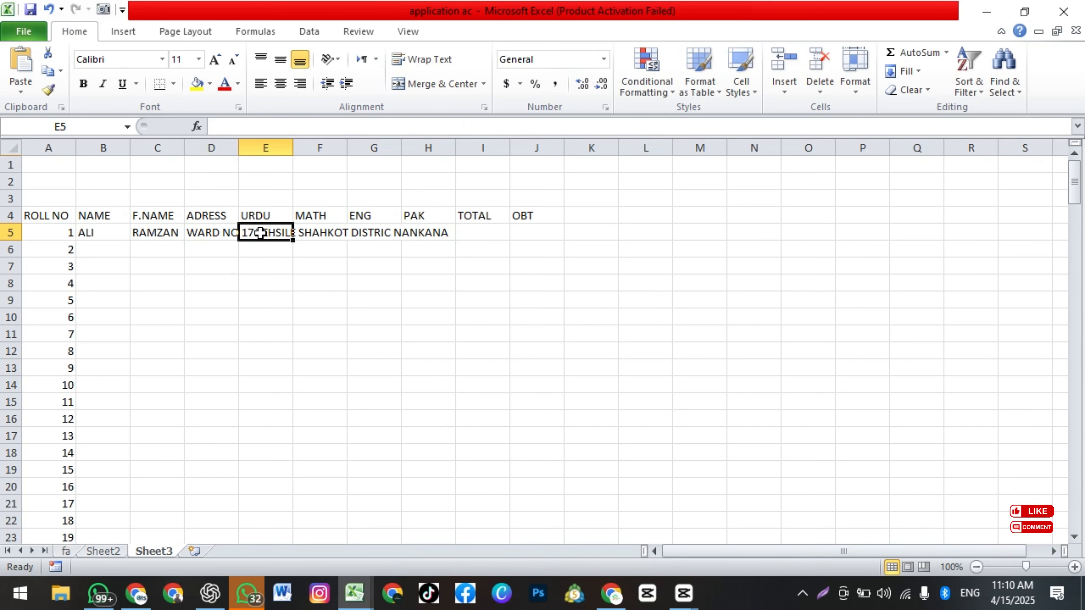
- Enter the marks 25, 26, 28 and 28 in E5 to H5, with 28 under TOTAL and 27 under OBT
{"action": "type", "text": "25"}
{"action": "key", "text": "Tab"}
{"action": "type", "text": "26"}
{"action": "key", "text": "Tab"}
{"action": "type", "text": "28"}
{"action": "key", "text": "Tab"}
{"action": "type", "text": "28"}
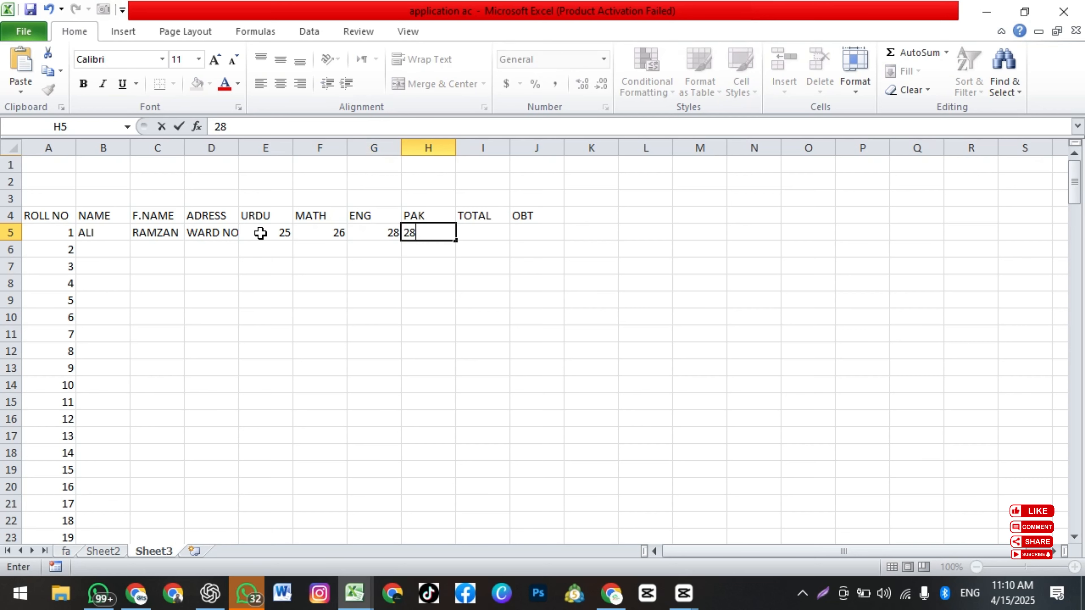
{"action": "key", "text": "Tab"}
{"action": "type", "text": "28"}
{"action": "key", "text": "Tab"}
{"action": "type", "text": "27"}
{"action": "key", "text": "Return"}
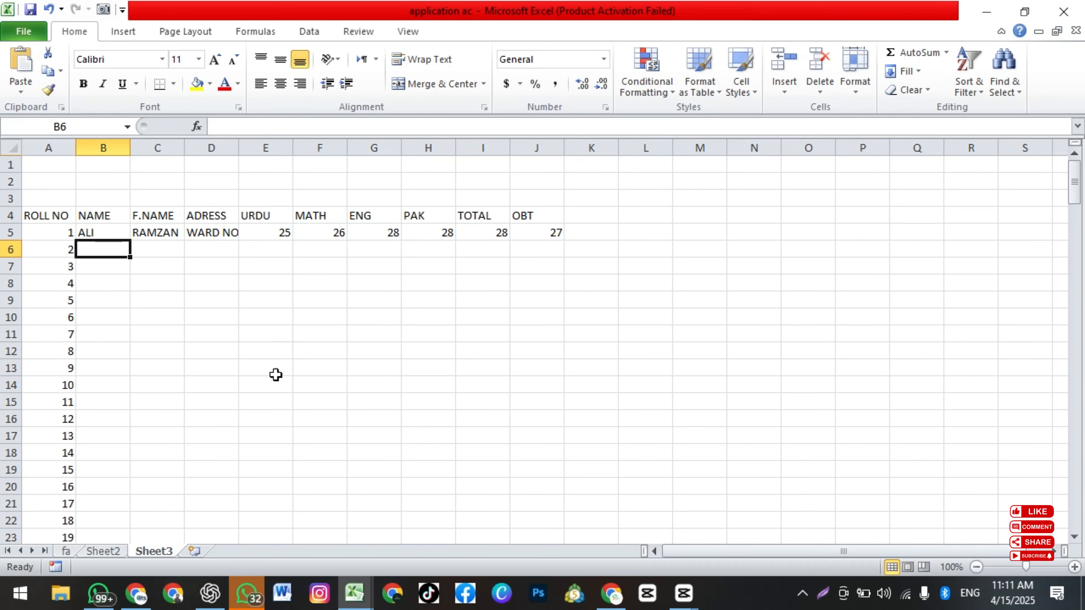
- Autofit the width of column D to the full address in D5
{"action": "left_click", "coordinate": [219, 231]}
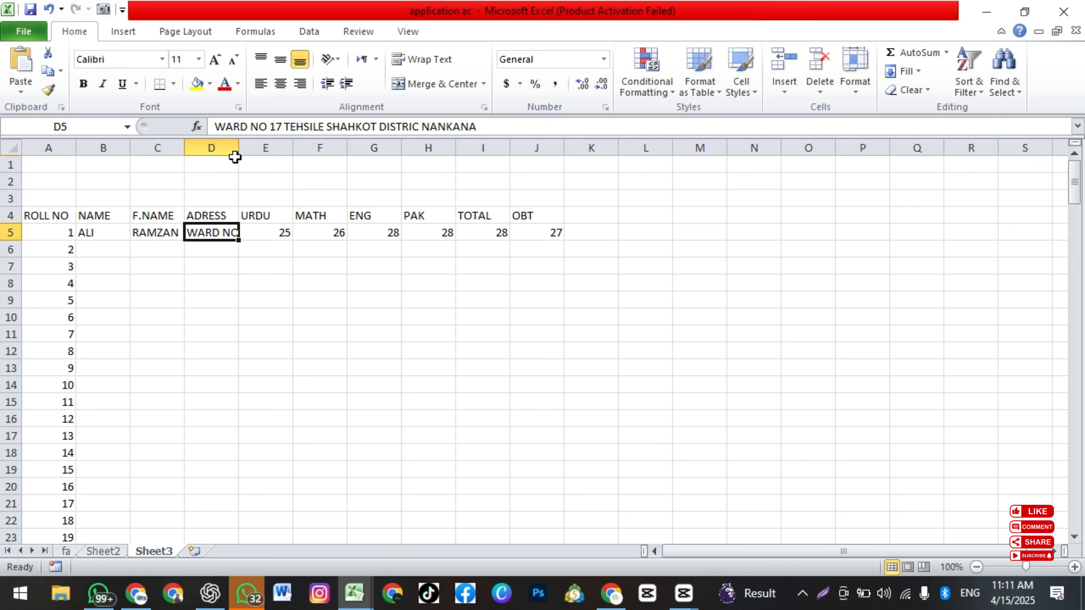
{"action": "double_click", "coordinate": [239, 147]}
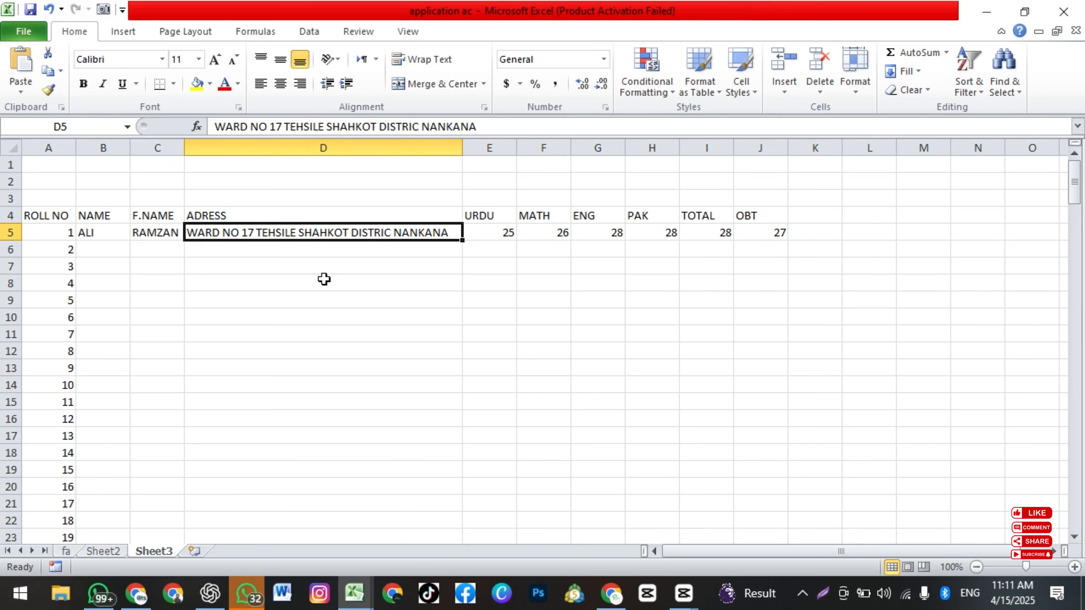
{"action": "key", "text": "ctrl+z"}
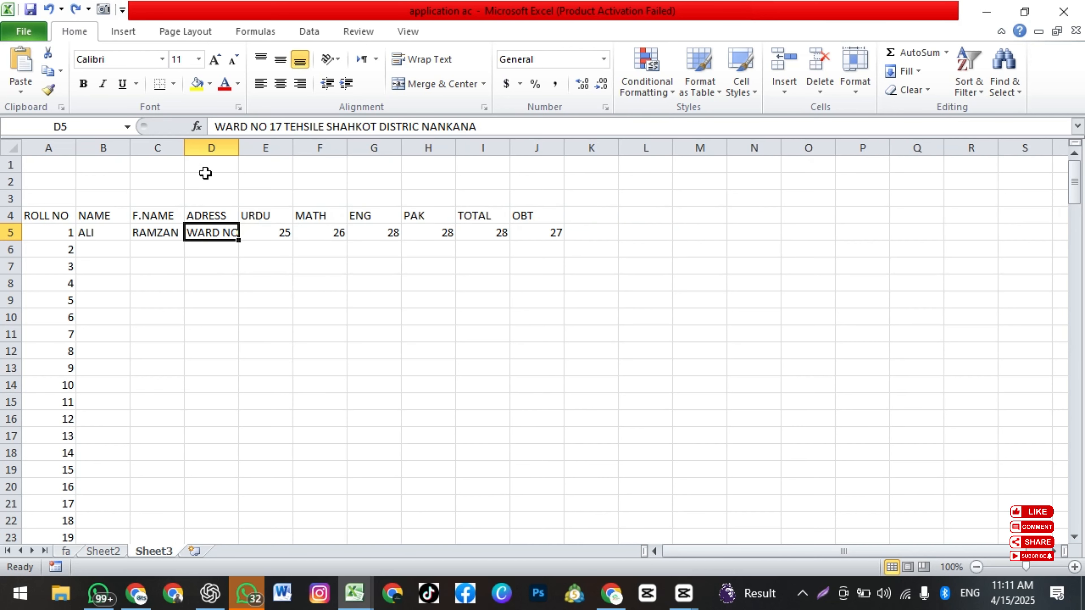
{"action": "double_click", "coordinate": [240, 149]}
{"action": "left_click", "coordinate": [245, 283]}
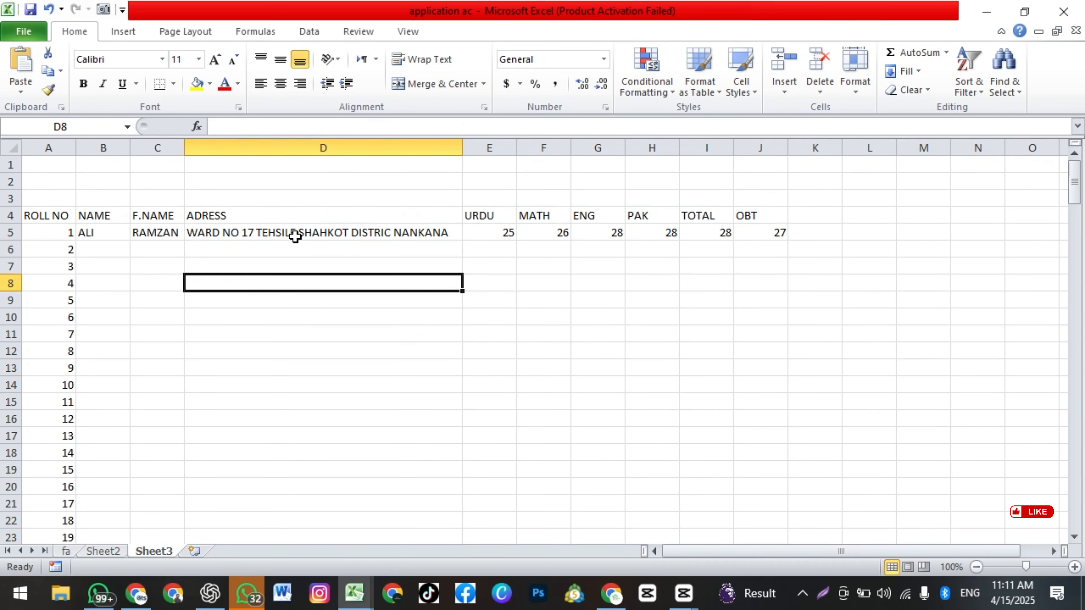
- Insert a line break after the tehsil word in the D5 address and autofit column D to the two-line text
{"action": "left_click", "coordinate": [303, 231]}
{"action": "double_click", "coordinate": [302, 231]}
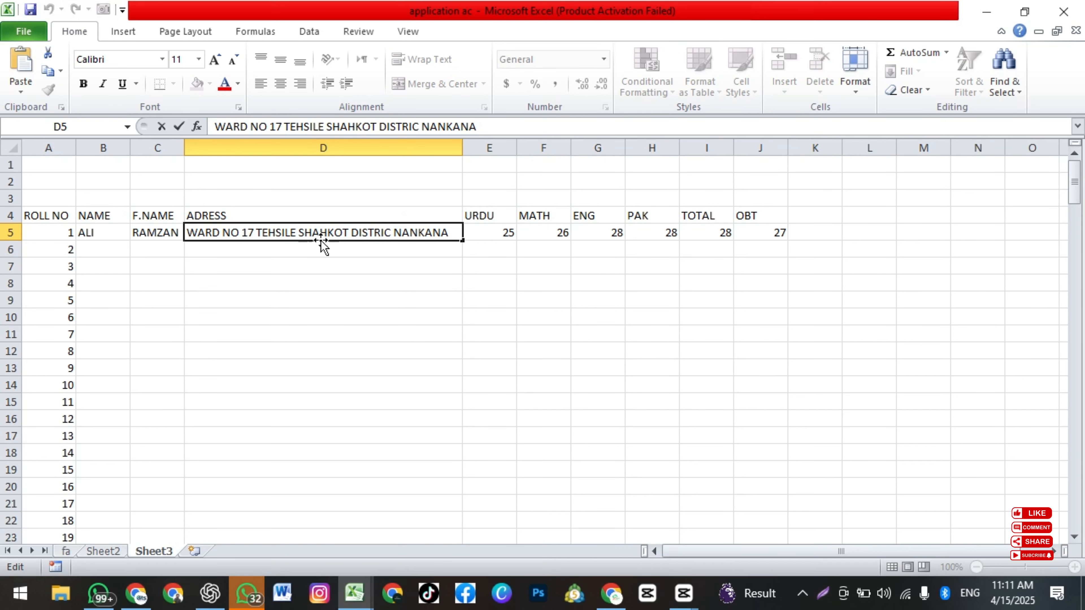
{"action": "key", "text": "alt"}
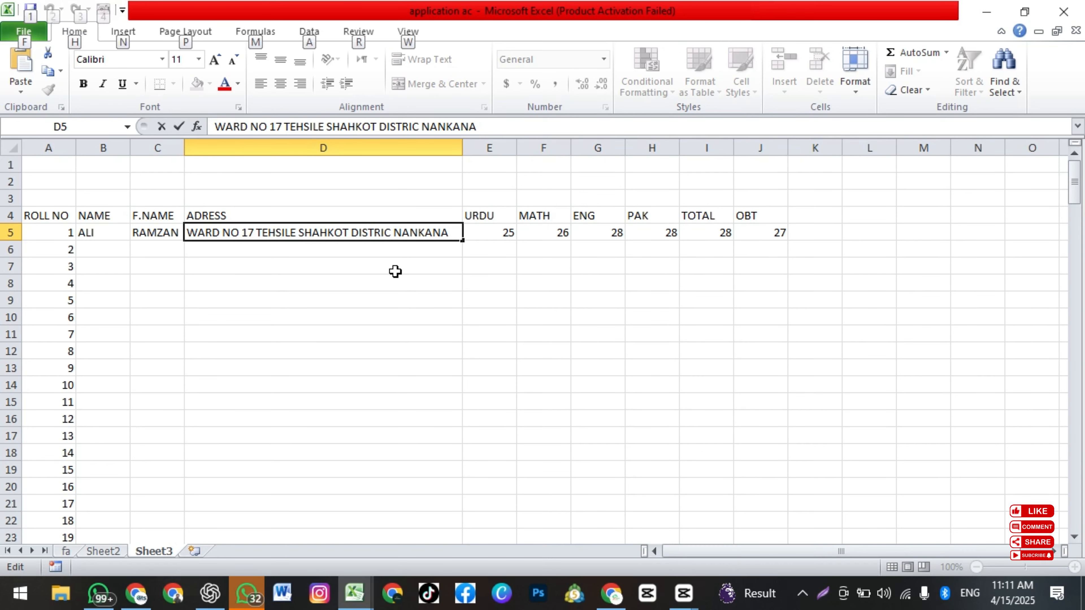
{"action": "key", "text": "alt+Return"}
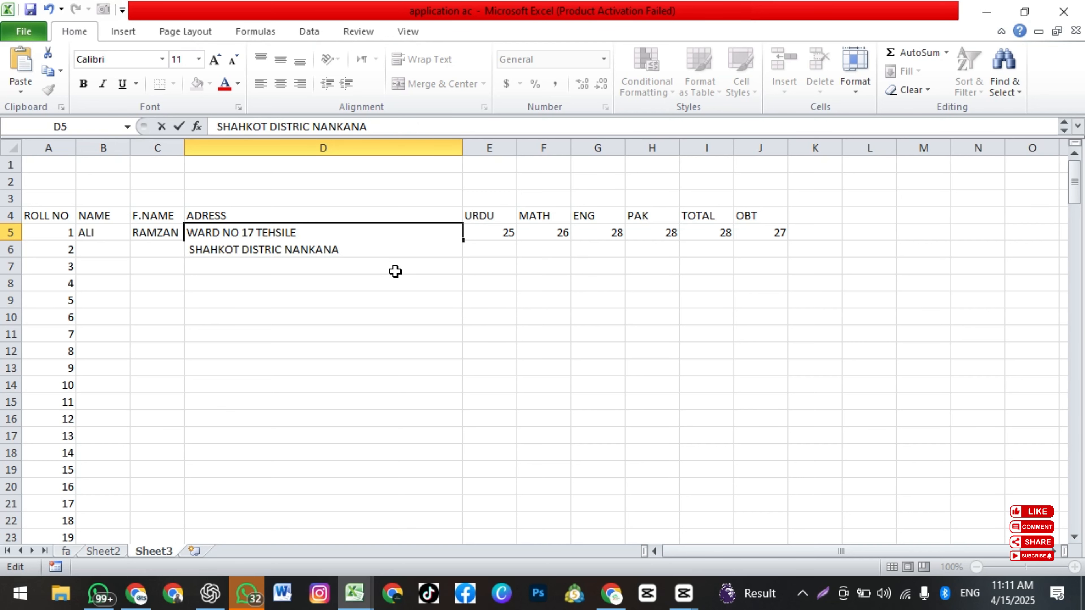
{"action": "left_click", "coordinate": [227, 327]}
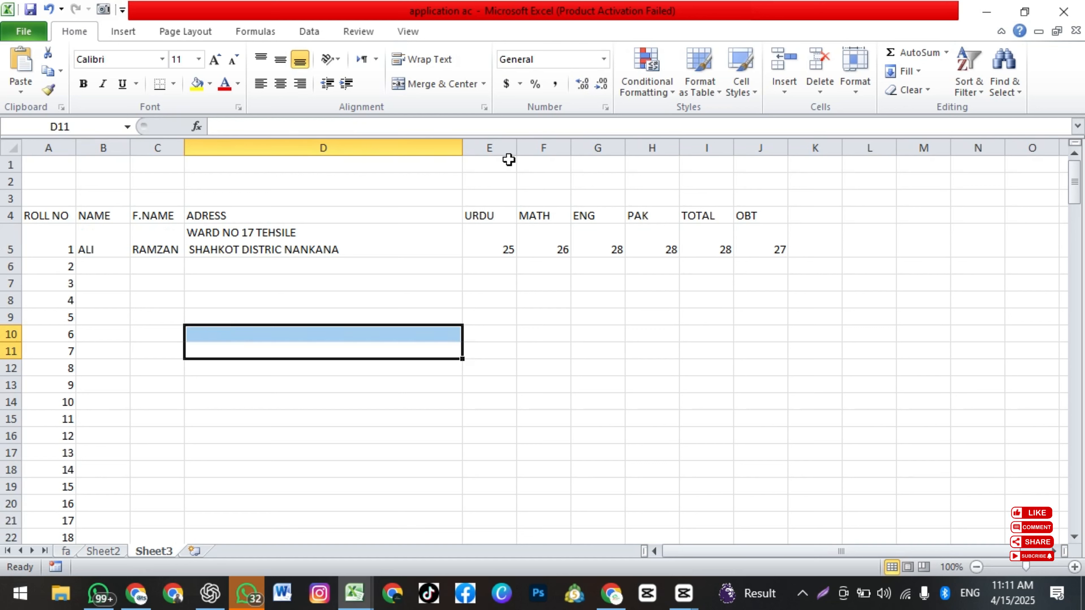
{"action": "double_click", "coordinate": [459, 149]}
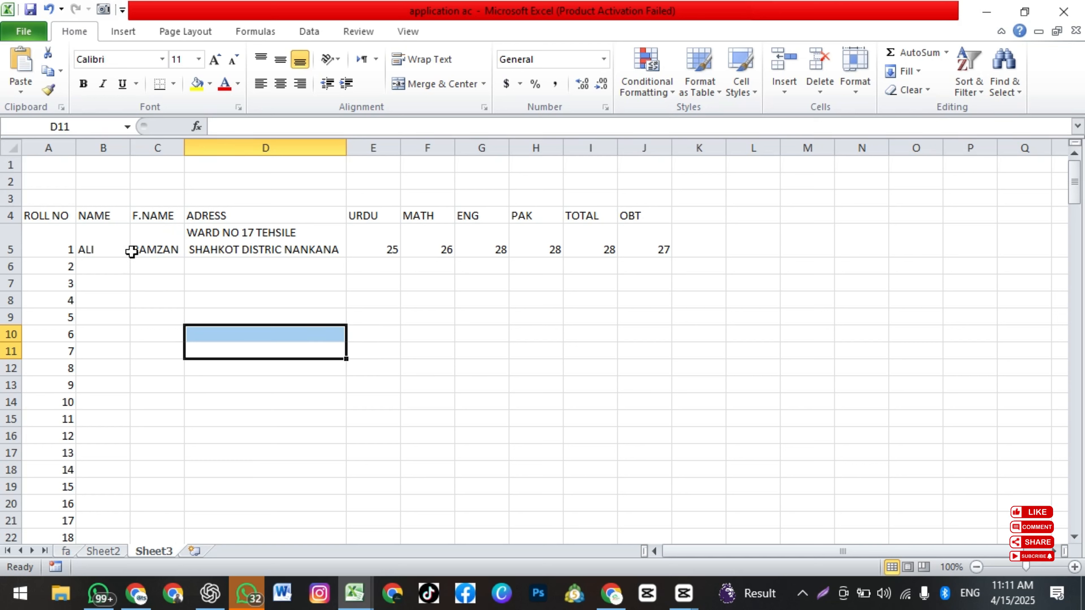
- Fill the student record in B5:J5 down alongside all the roll numbers
{"action": "left_click_drag", "start_coordinate": [111, 242], "coordinate": [654, 249]}
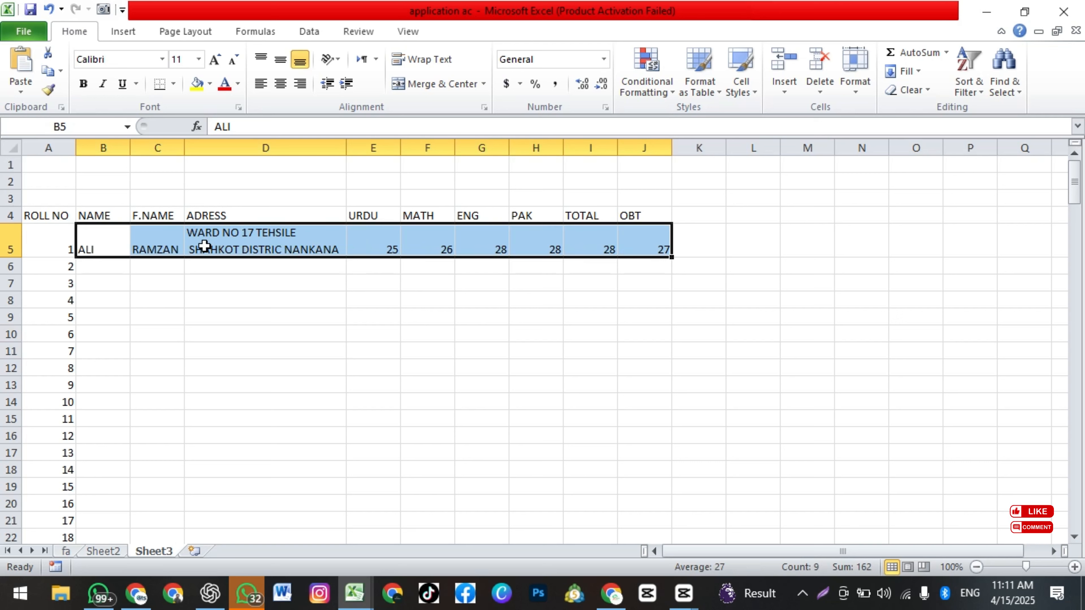
{"action": "left_click", "coordinate": [161, 287]}
{"action": "left_click_drag", "start_coordinate": [99, 242], "coordinate": [674, 243]}
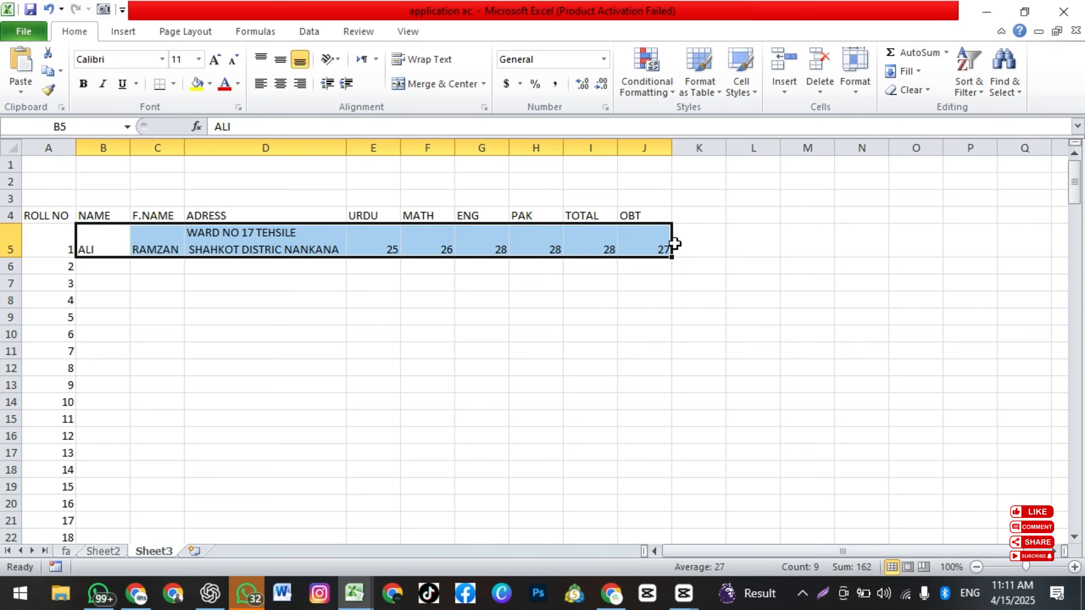
{"action": "double_click", "coordinate": [674, 258]}
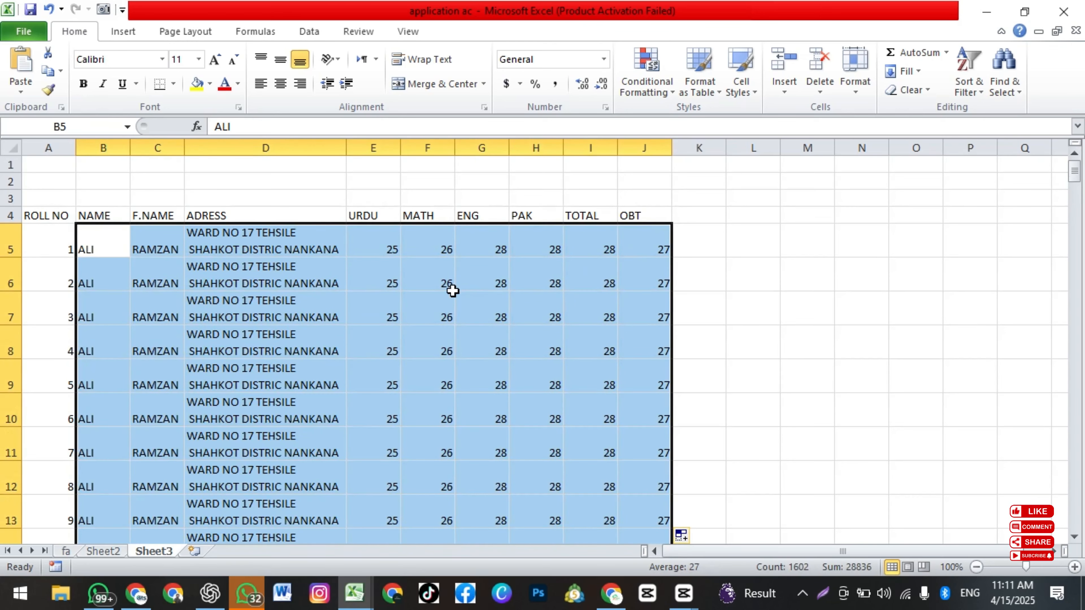
{"action": "scroll", "coordinate": [445, 332], "scroll_direction": "down", "scroll_amount": 9}
{"action": "scroll", "coordinate": [444, 345], "scroll_direction": "down", "scroll_amount": 20}
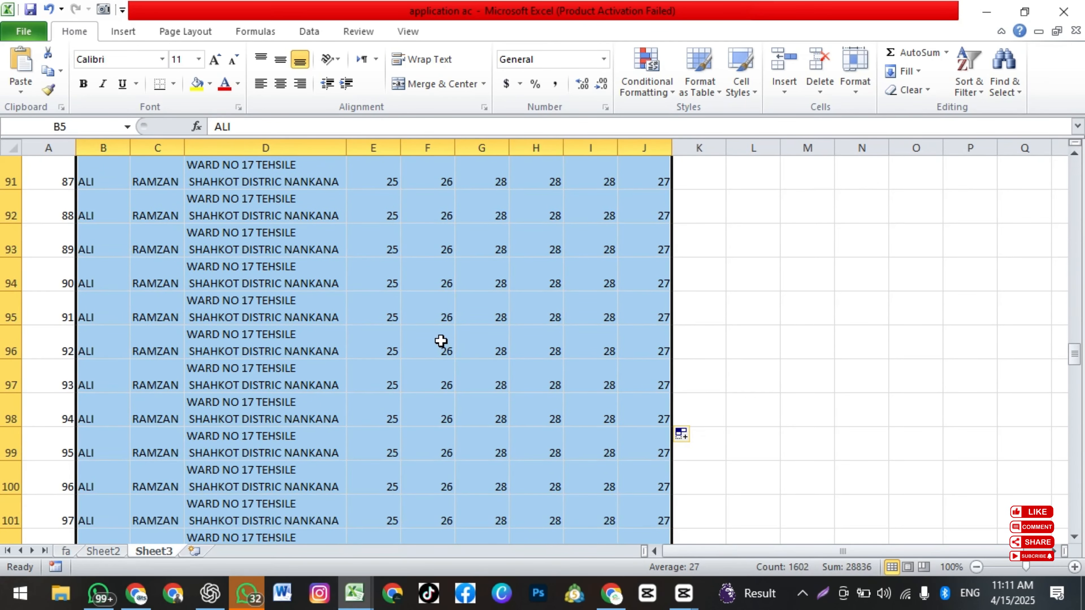
{"action": "scroll", "coordinate": [437, 336], "scroll_direction": "up", "scroll_amount": 8}
{"action": "scroll", "coordinate": [437, 336], "scroll_direction": "up", "scroll_amount": 20}
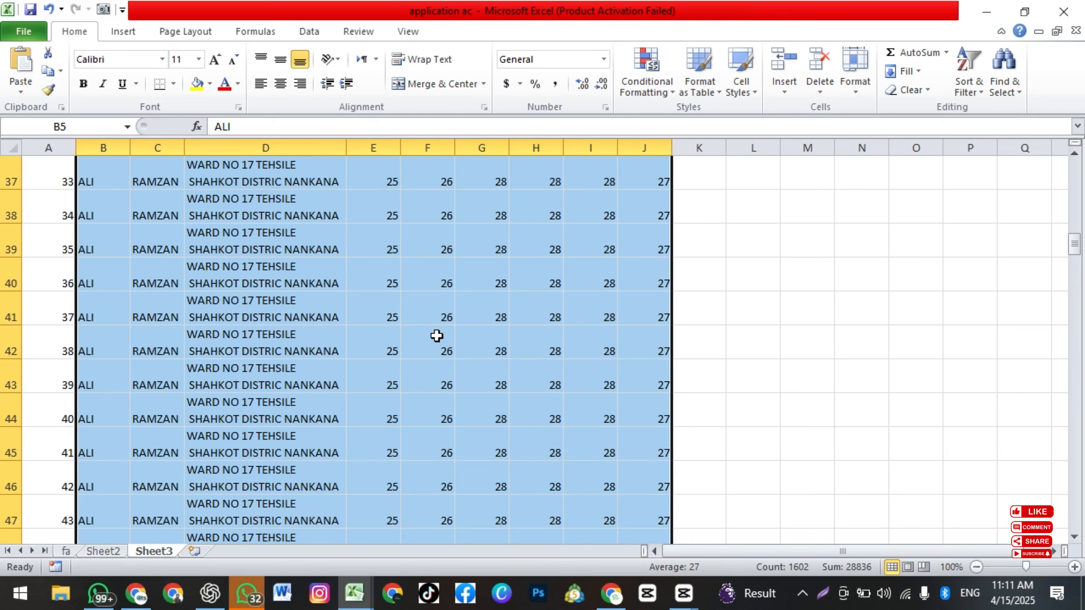
- Undo the fill of the first student's record down the rows
{"action": "left_click", "coordinate": [374, 330]}
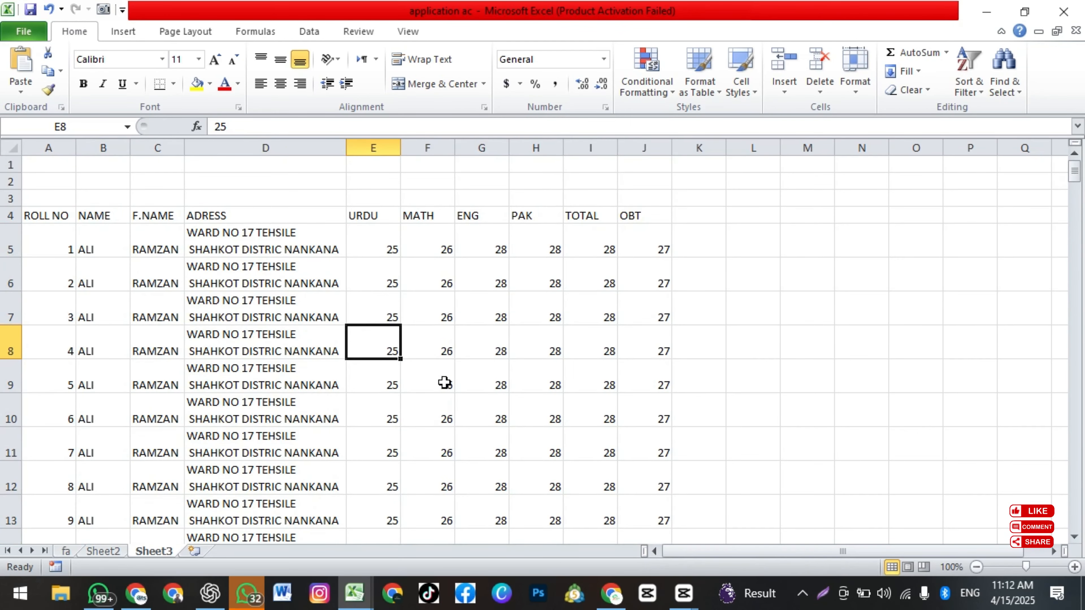
{"action": "key", "text": "ctrl+z"}
{"action": "left_click", "coordinate": [373, 317]}
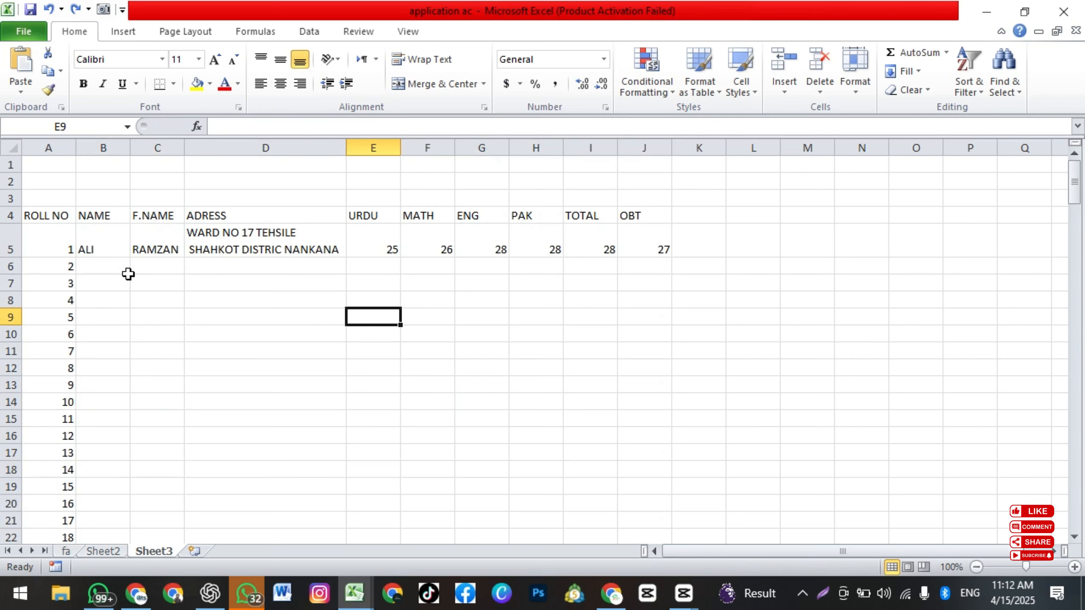
- Enter the second student's name in B6 and the father's name in C6
{"action": "left_click", "coordinate": [102, 265]}
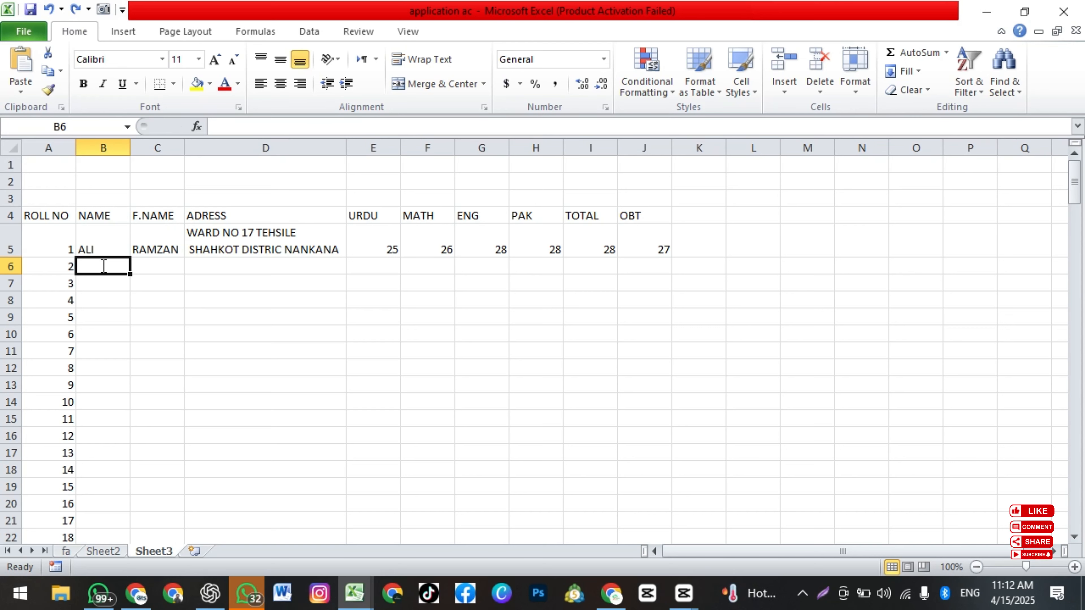
{"action": "type", "text": "HAMZAN"}
{"action": "key", "text": "Tab"}
{"action": "type", "text": "S"}
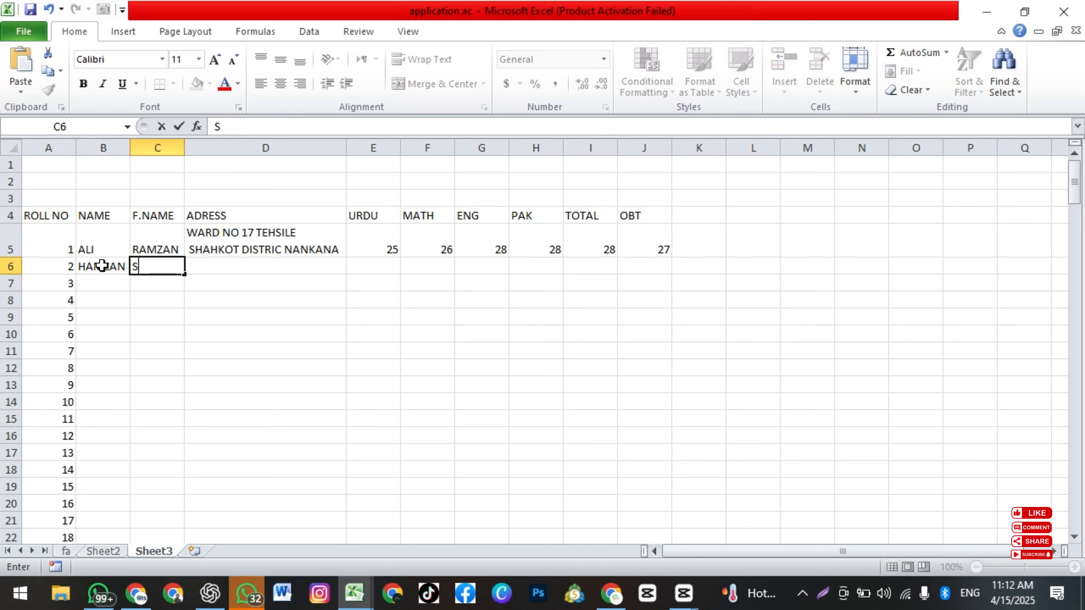
{"action": "type", "text": "HABBIR"}
{"action": "key", "text": "Tab"}
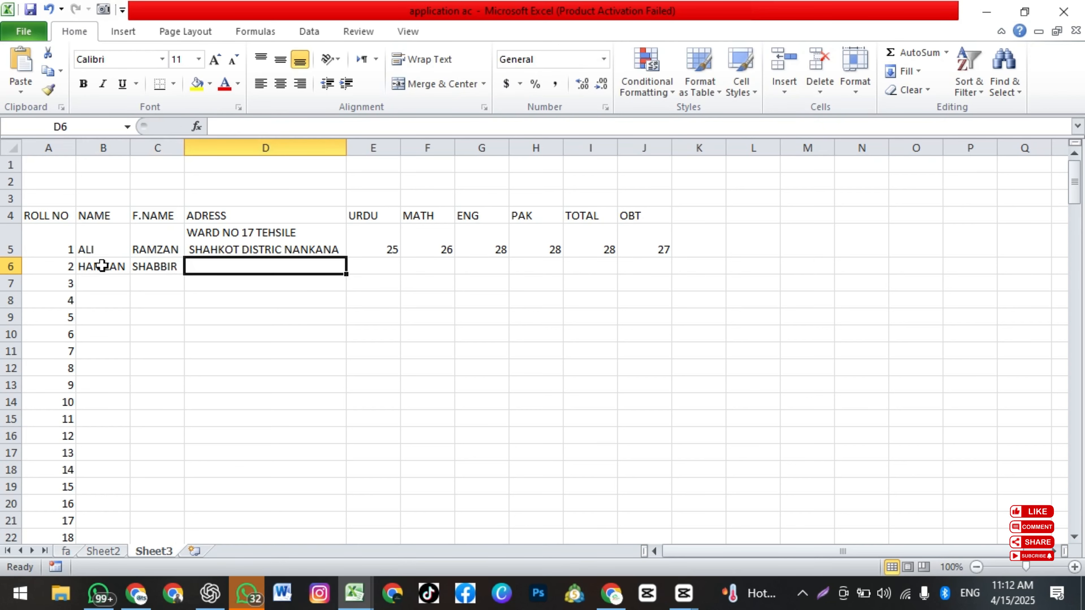
- Enter the second student's address in D6 and the values 25, 26, 28, 28, 28 and 28 across E6:J6
{"action": "type", "text": "SHAHKTO"}
{"action": "key", "text": "Tab"}
{"action": "type", "text": "25"}
{"action": "key", "text": "Tab"}
{"action": "type", "text": "26"}
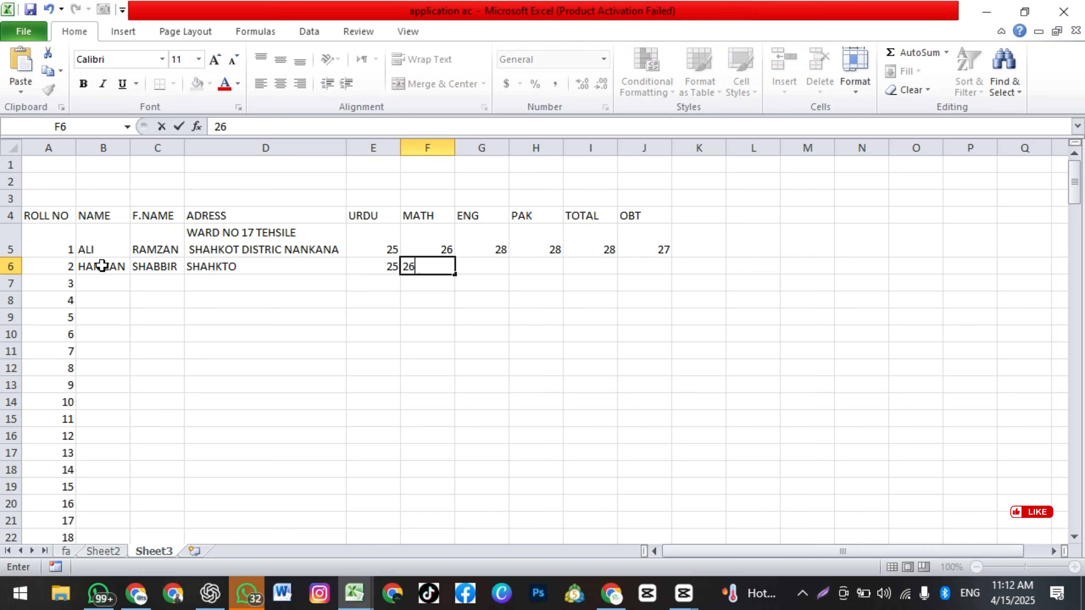
{"action": "key", "text": "Tab"}
{"action": "type", "text": "28"}
{"action": "key", "text": "Tab"}
{"action": "type", "text": "28"}
{"action": "key", "text": "Tab"}
{"action": "type", "text": "28"}
{"action": "key", "text": "Tab"}
{"action": "type", "text": "28"}
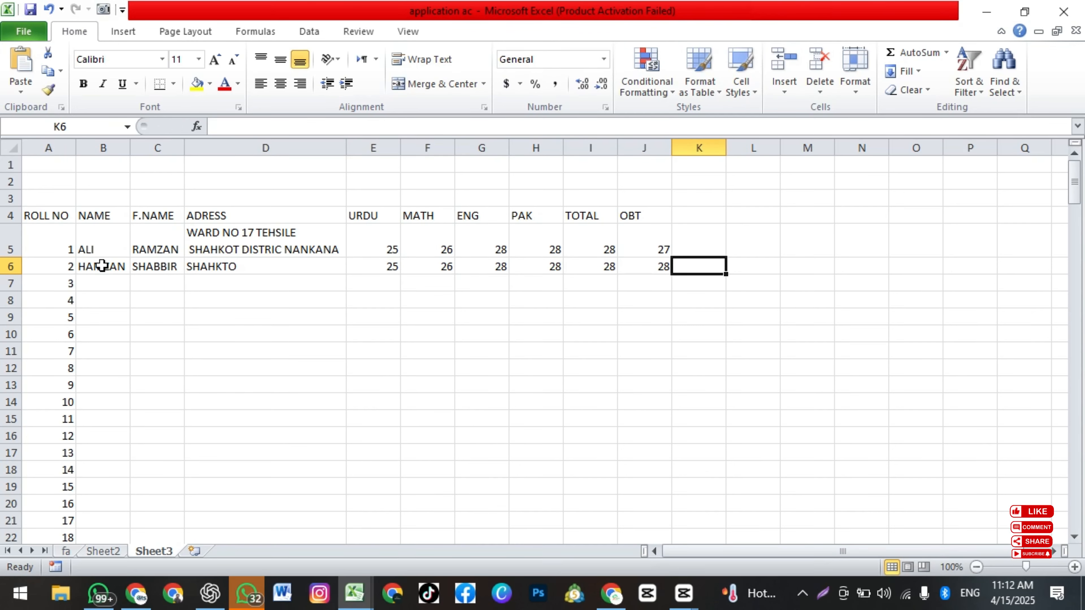
{"action": "key", "text": "Return"}
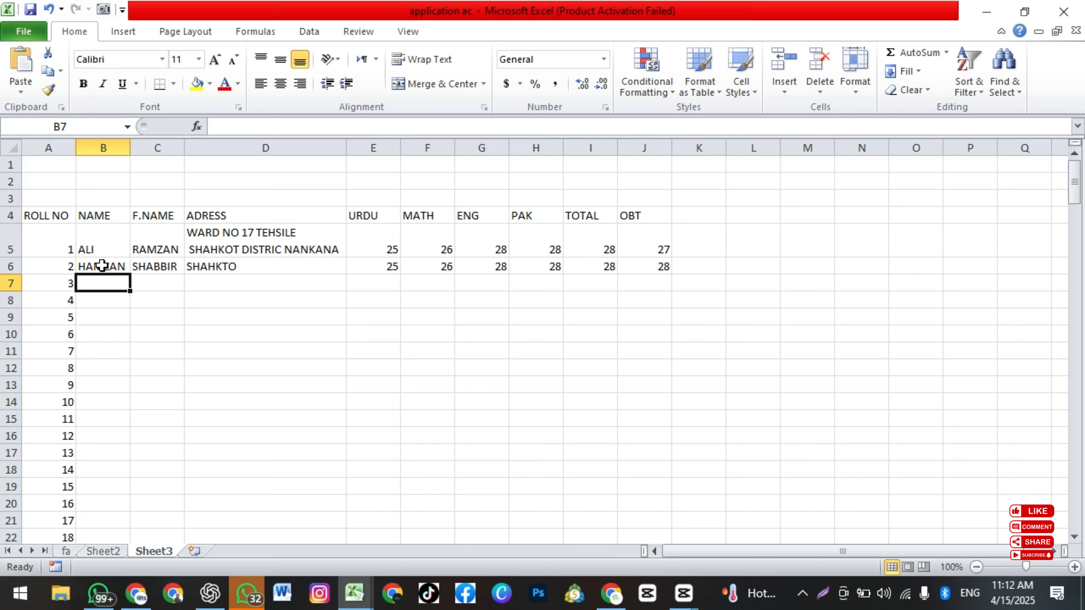
- Fill the two student records in B5:J6 down alongside all the roll numbers
{"action": "left_click", "coordinate": [382, 281]}
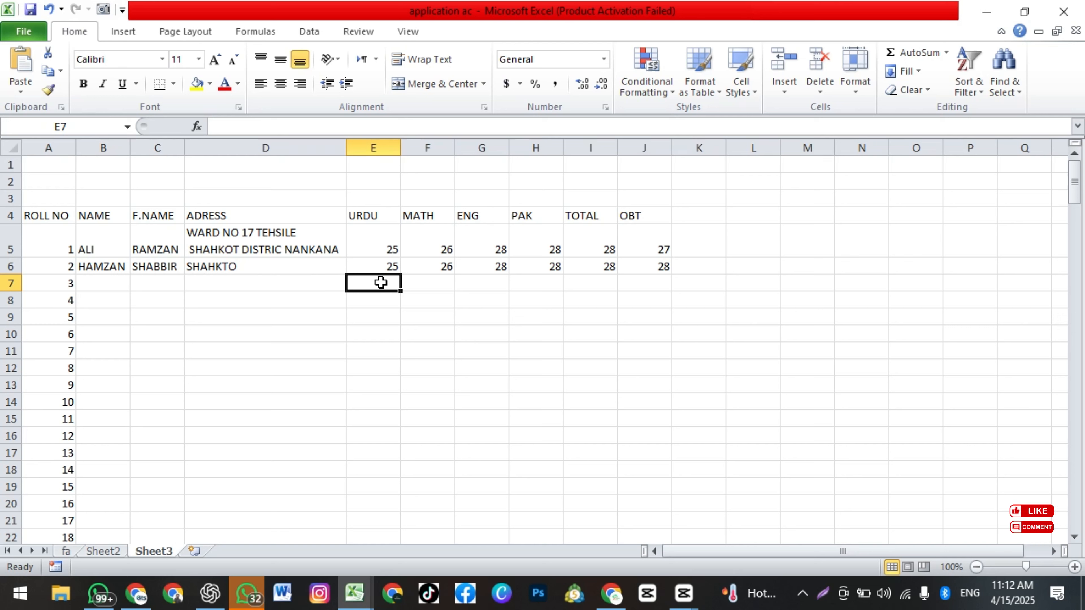
{"action": "left_click", "coordinate": [712, 244]}
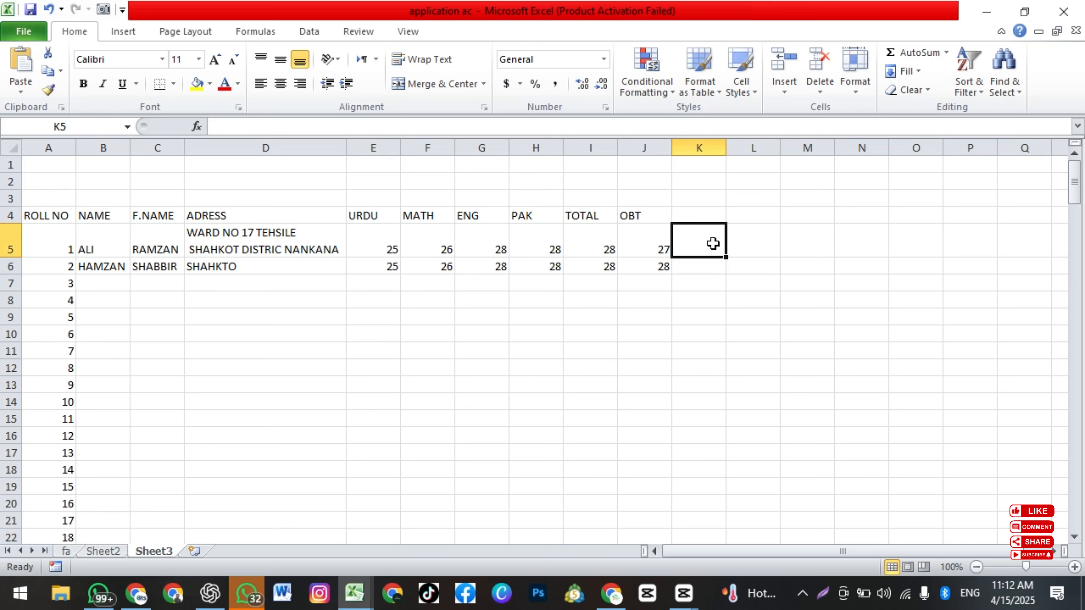
{"action": "left_click", "coordinate": [123, 338]}
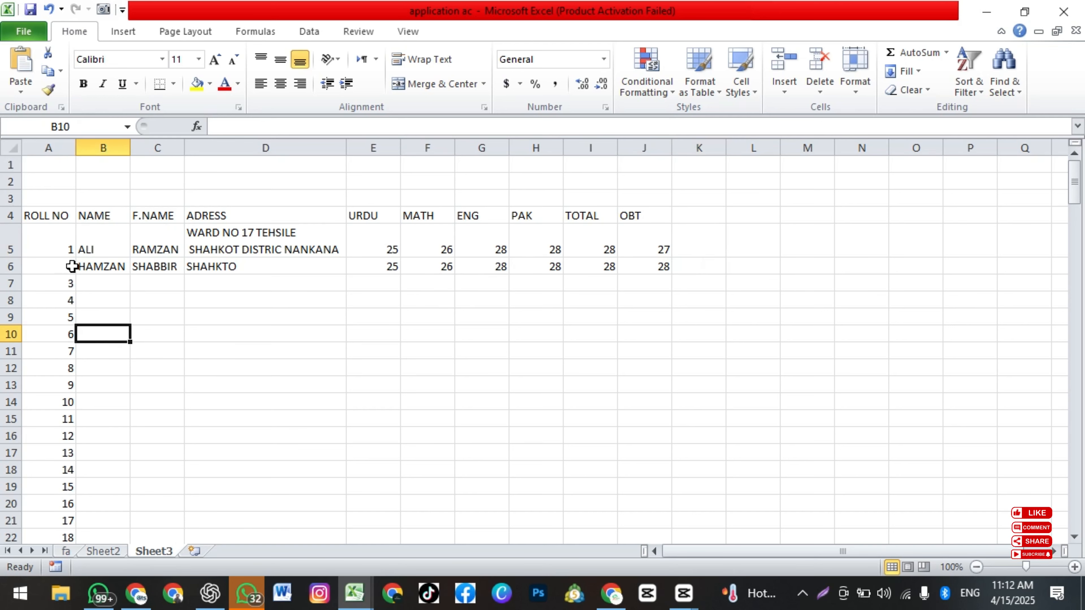
{"action": "left_click_drag", "start_coordinate": [86, 250], "coordinate": [680, 532]}
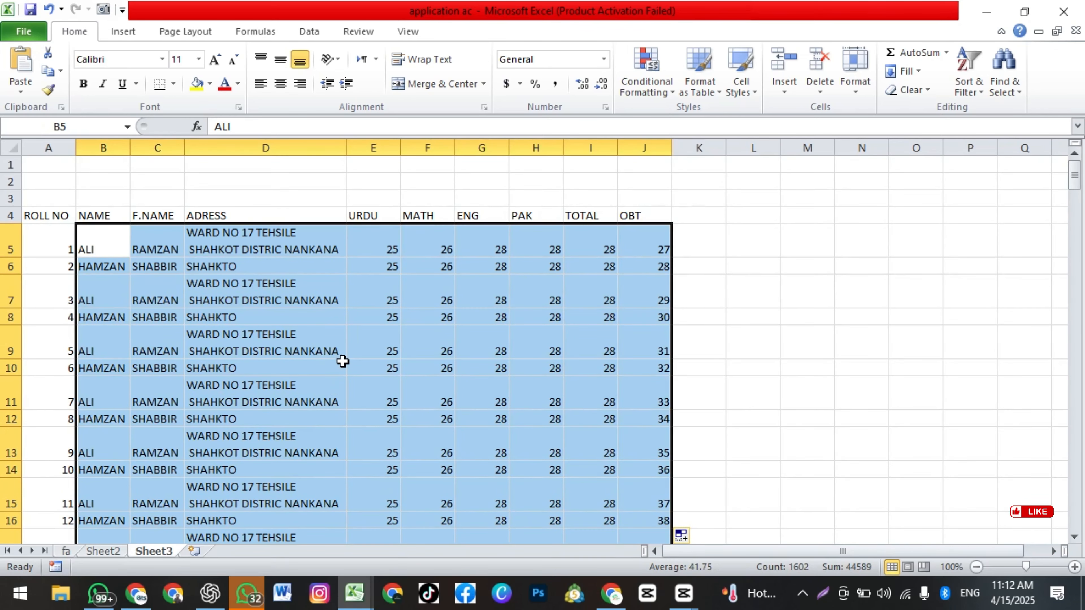
{"action": "left_click", "coordinate": [223, 266]}
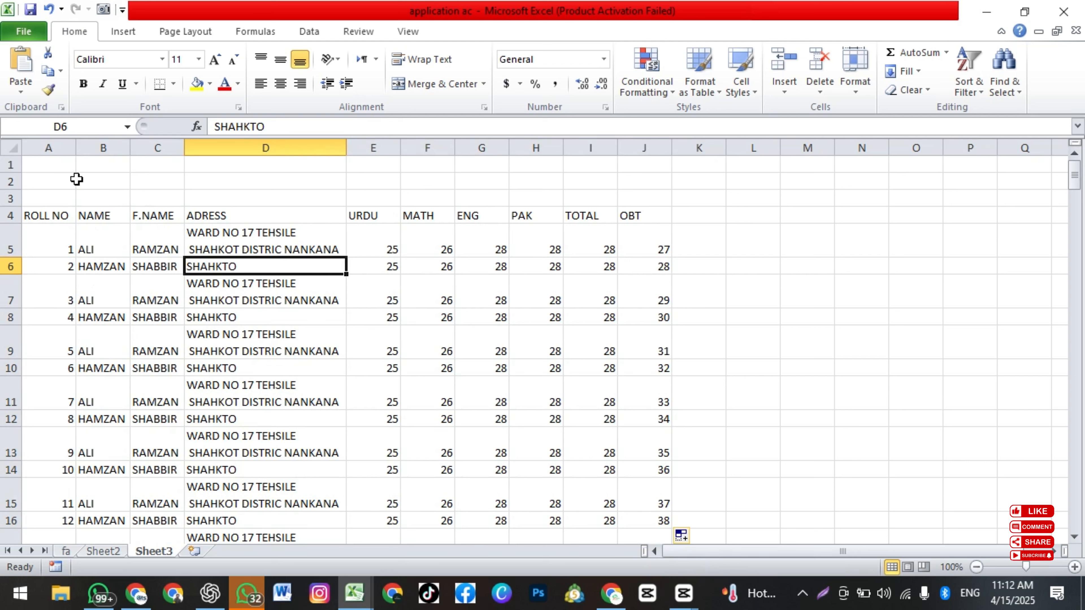
- Delete the empty rows 1 to 3 above the column headings
{"action": "left_click", "coordinate": [40, 166]}
{"action": "left_click_drag", "start_coordinate": [39, 166], "coordinate": [661, 200]}
{"action": "key", "text": "ctrl+minus"}
{"action": "key", "text": "r"}
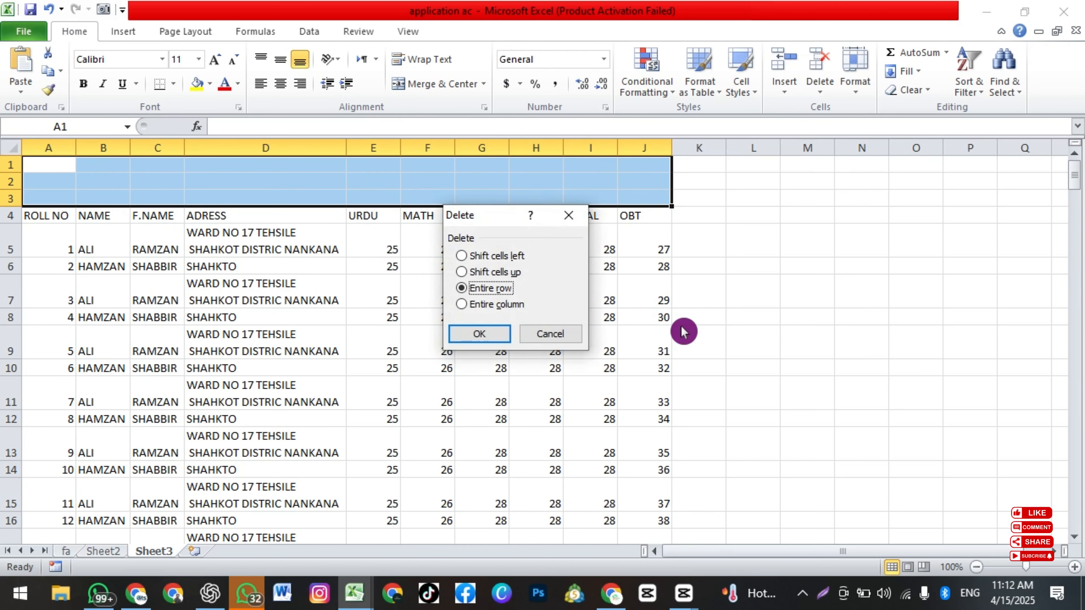
{"action": "key", "text": "Return"}
{"action": "left_click", "coordinate": [630, 339]}
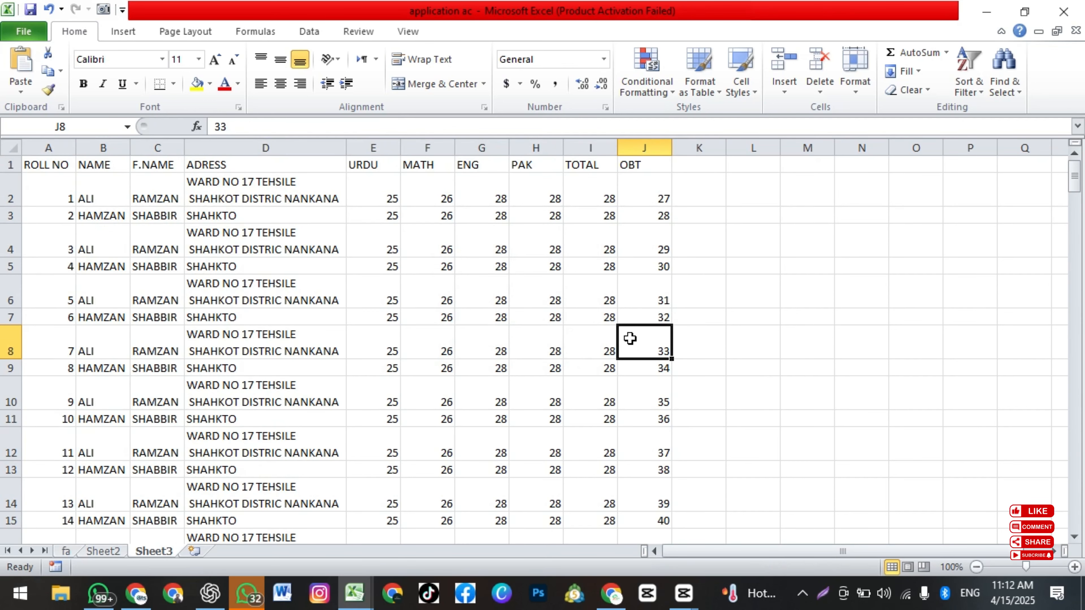
- Undo the deletion of the three empty rows above the headings
{"action": "key", "text": "ctrl+z"}
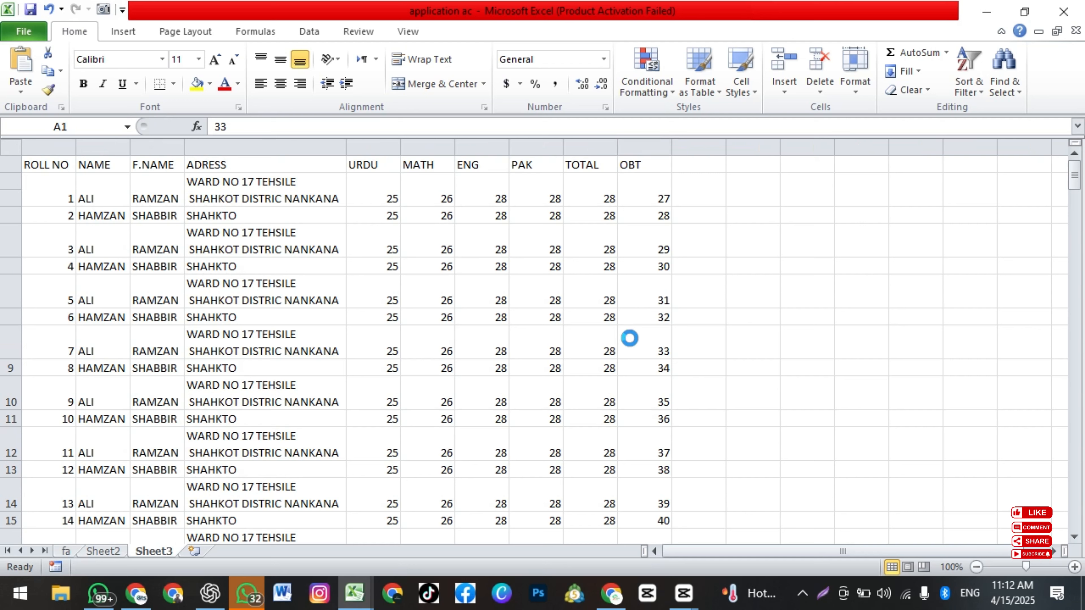
{"action": "left_click", "coordinate": [316, 239]}
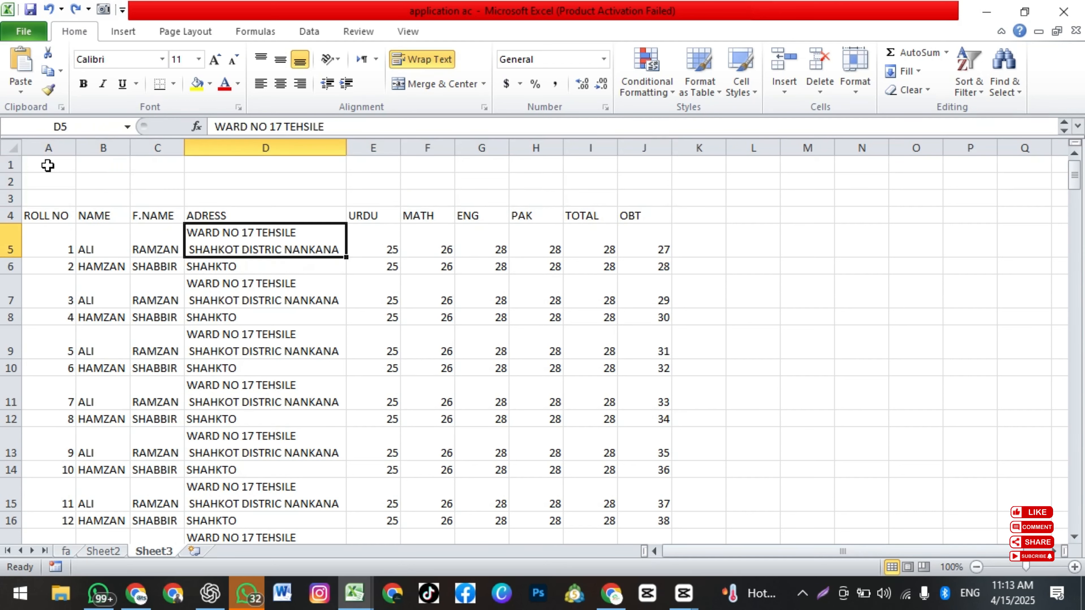
{"action": "left_click_drag", "start_coordinate": [47, 165], "coordinate": [636, 206]}
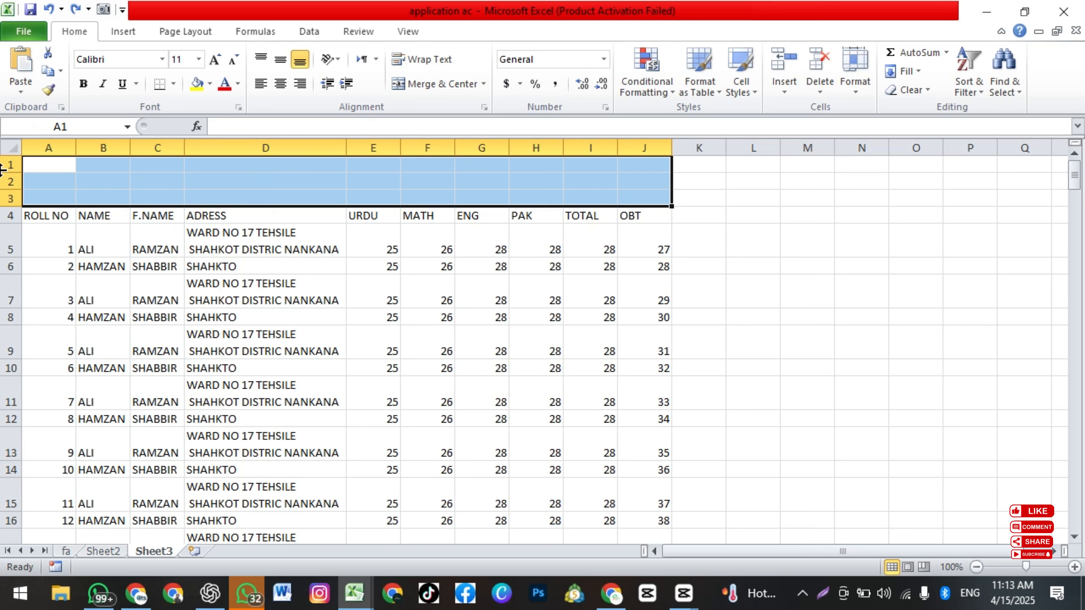
{"action": "left_click", "coordinate": [240, 212]}
- Enter the title RESULT CARD 2020 in cell A1
{"action": "left_click", "coordinate": [48, 162]}
{"action": "type", "text": "RESULT CARD 2"}
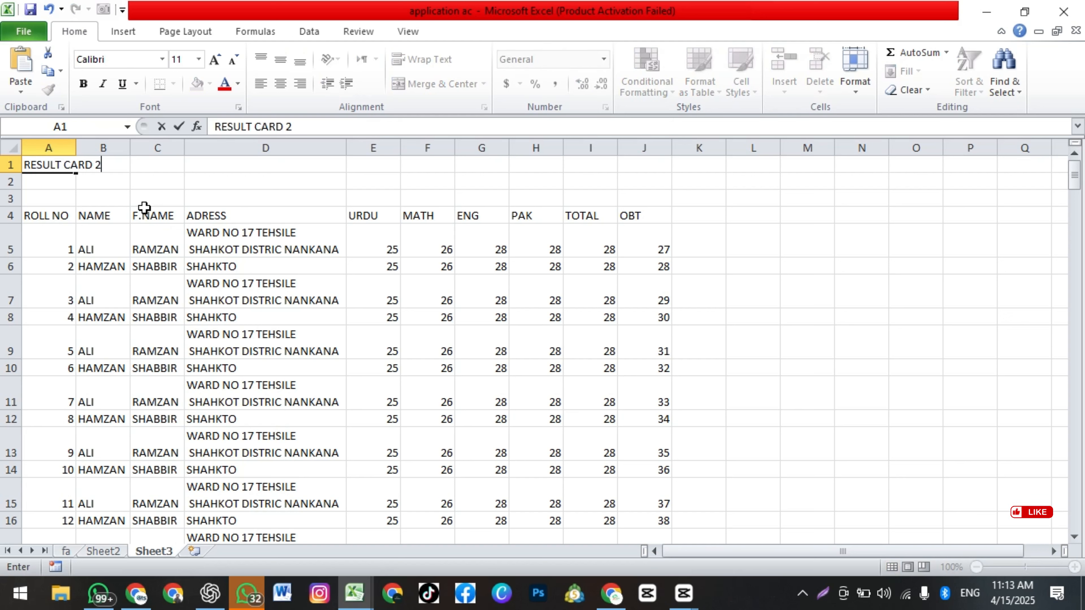
{"action": "type", "text": "020"}
{"action": "key", "text": "Return"}
- Enlarge the title in A1 to font size 36 and fill its cell with yellow
{"action": "left_click", "coordinate": [61, 164]}
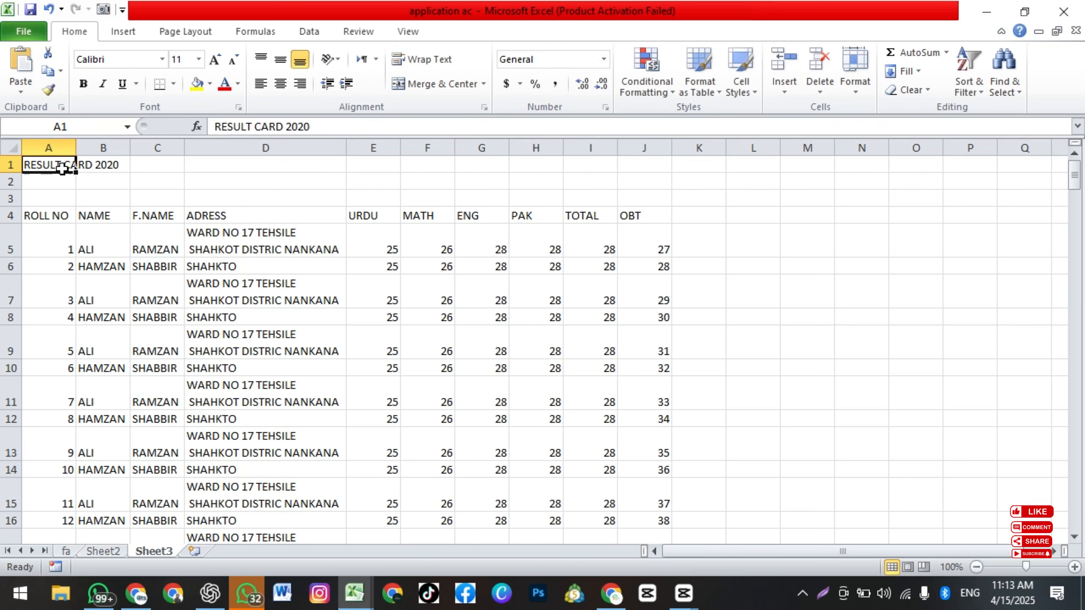
{"action": "left_click", "coordinate": [213, 61]}
{"action": "left_click", "coordinate": [213, 60]}
{"action": "left_click", "coordinate": [213, 60]}
{"action": "left_click", "coordinate": [213, 61]}
{"action": "left_click", "coordinate": [213, 61]}
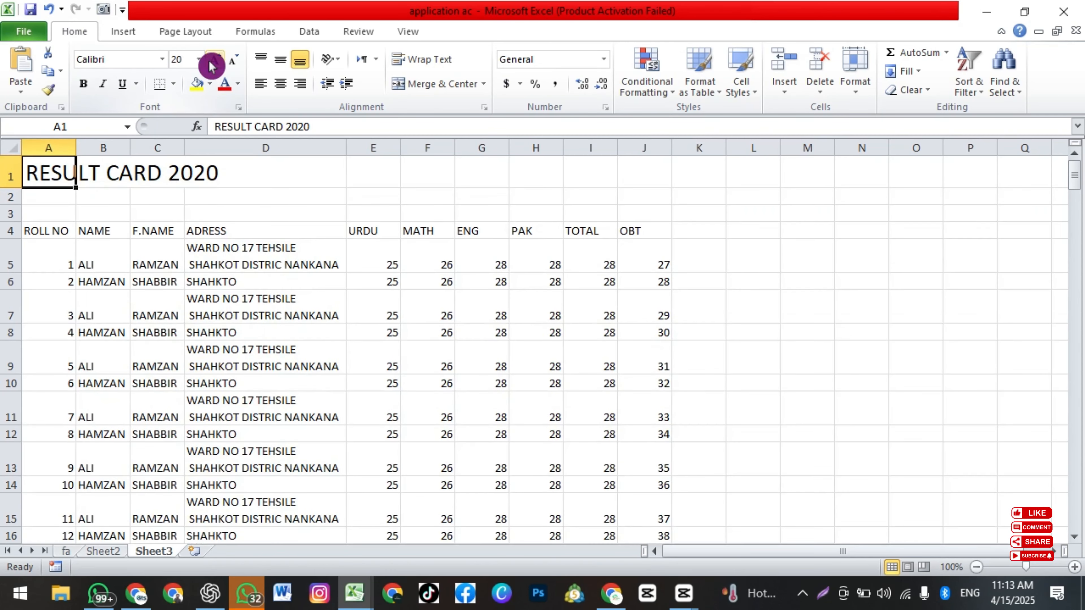
{"action": "left_click", "coordinate": [213, 61]}
{"action": "left_click", "coordinate": [213, 61]}
{"action": "left_click", "coordinate": [213, 61]}
{"action": "left_click", "coordinate": [196, 83]}
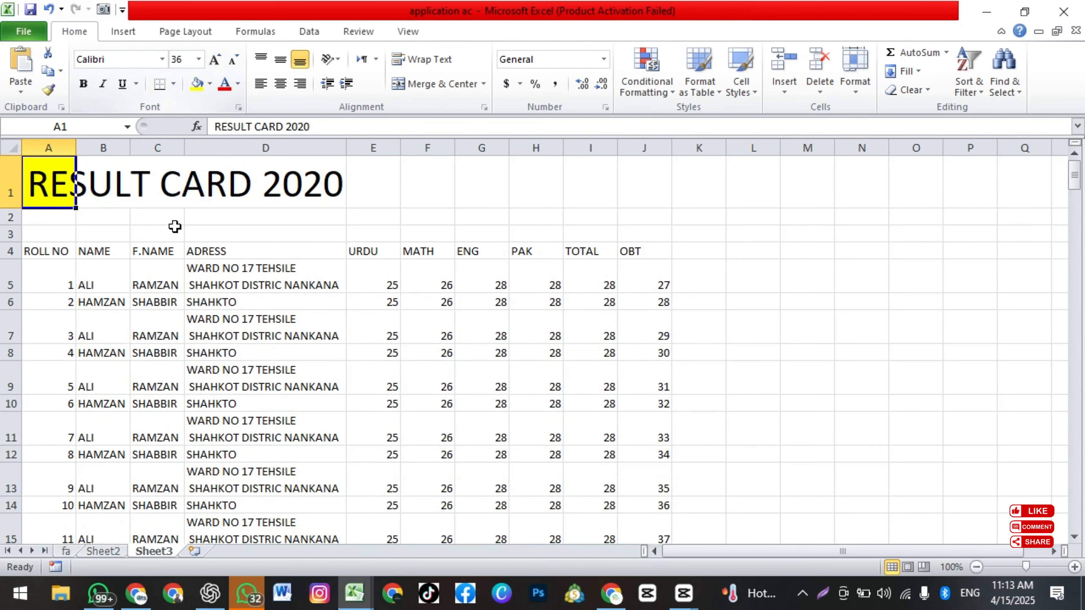
- Undo the yellow fill, the font size increases and the title entry in A1
{"action": "left_click", "coordinate": [173, 233]}
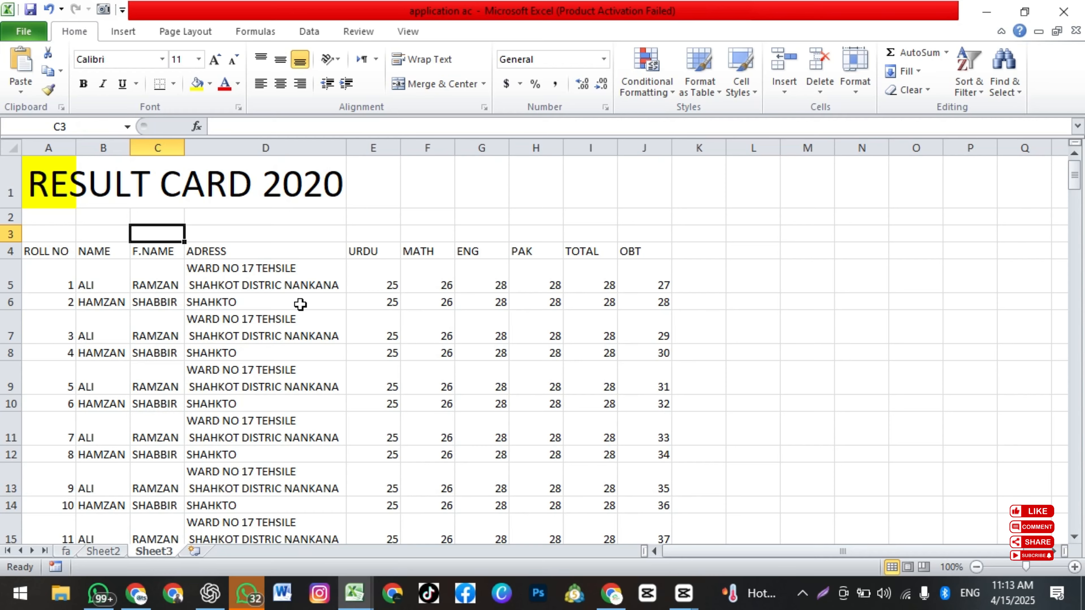
{"action": "key", "text": "ctrl+z"}
{"action": "key", "text": "ctrl+z"}
{"action": "key", "text": "ctrl+z"}
{"action": "key", "text": "ctrl+z"}
{"action": "key", "text": "ctrl+z"}
{"action": "key", "text": "ctrl+z"}
{"action": "key", "text": "ctrl+z"}
{"action": "key", "text": "ctrl+z"}
{"action": "key", "text": "ctrl+z"}
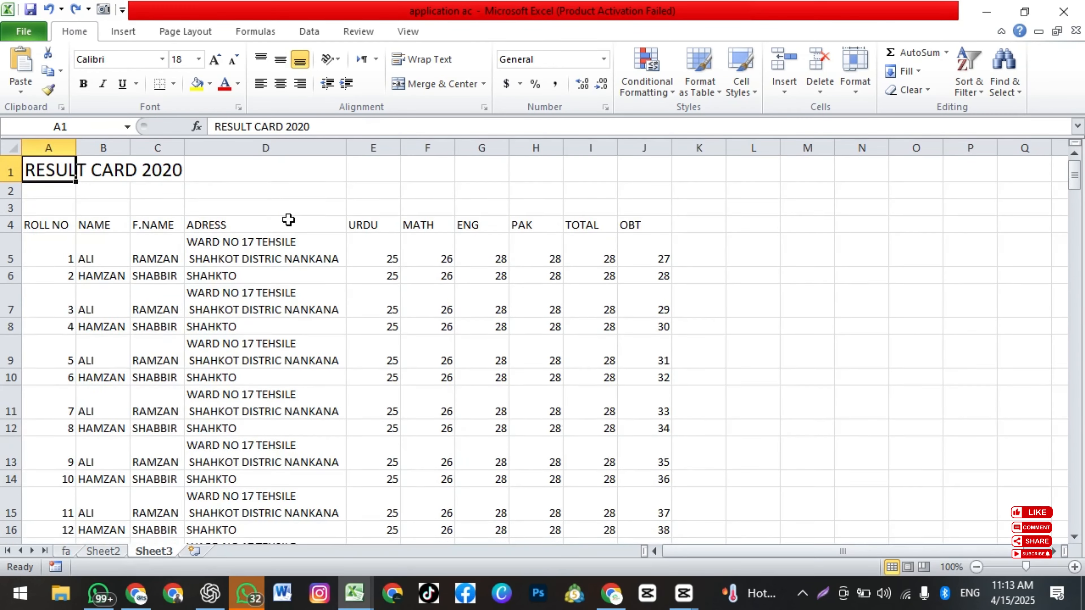
{"action": "key", "text": "ctrl+z"}
{"action": "left_click", "coordinate": [198, 293]}
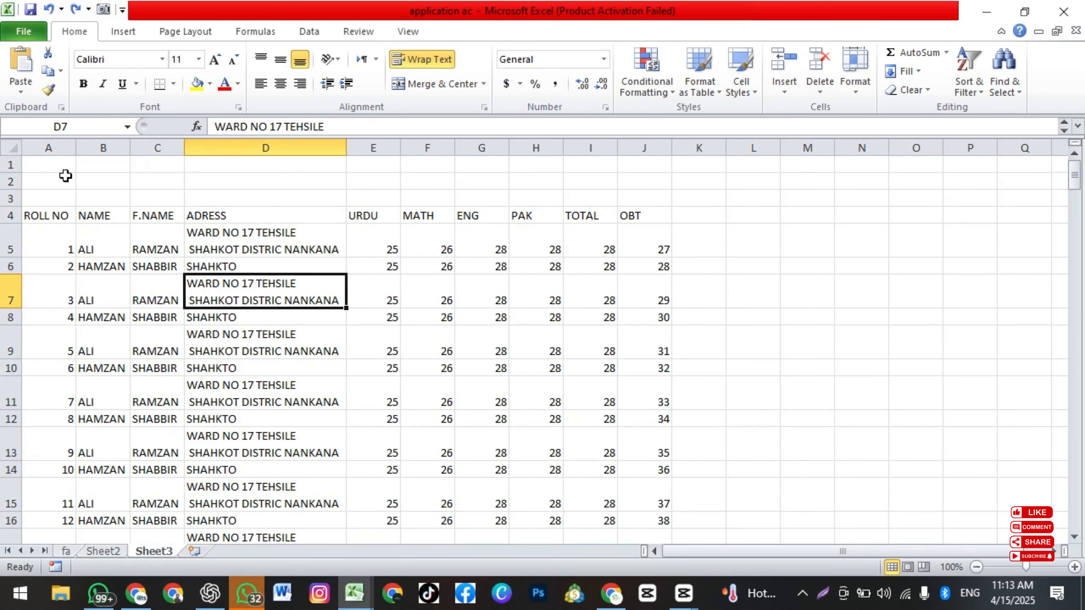
- Merge and center the empty range A1:J3 above the column headings
{"action": "left_click", "coordinate": [54, 166]}
{"action": "left_click_drag", "start_coordinate": [54, 166], "coordinate": [650, 191]}
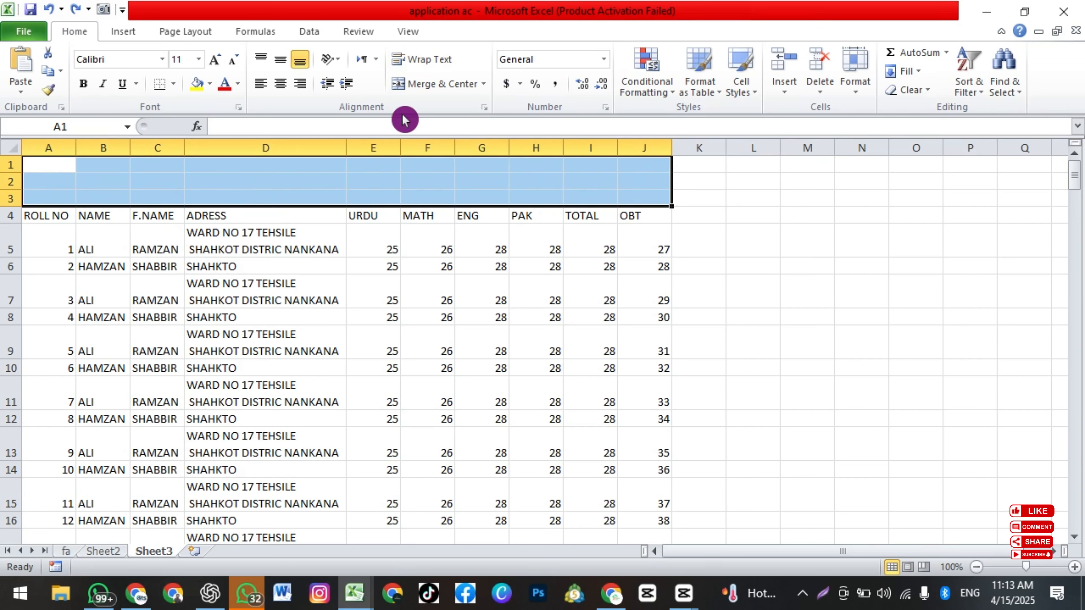
{"action": "left_click", "coordinate": [434, 85]}
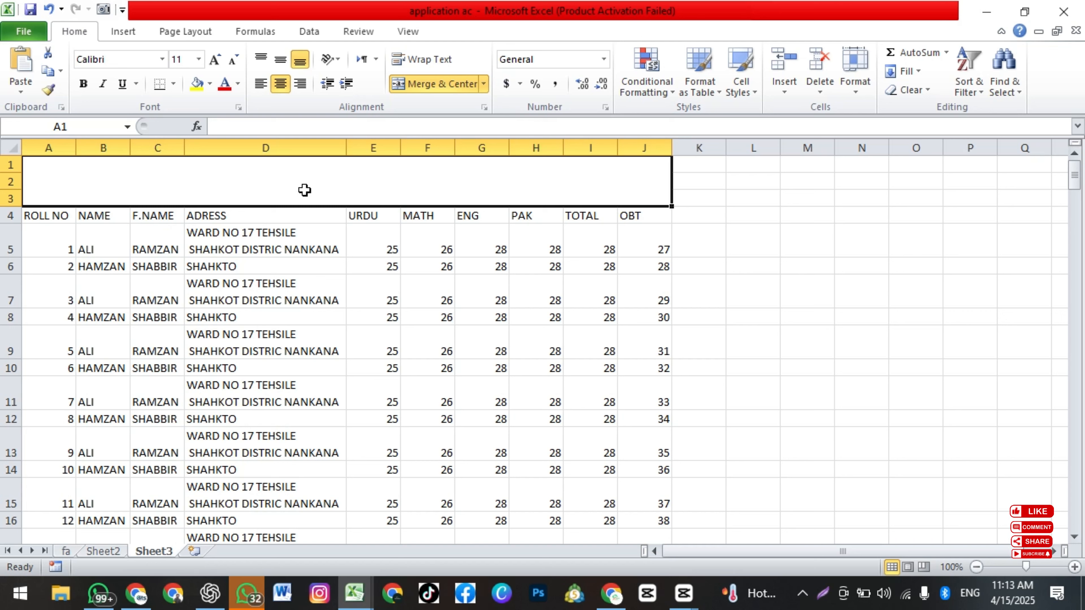
- Enter the title RESULT CARD 2025 in the merged cell above the headings
{"action": "type", "text": "RESULT CR"}
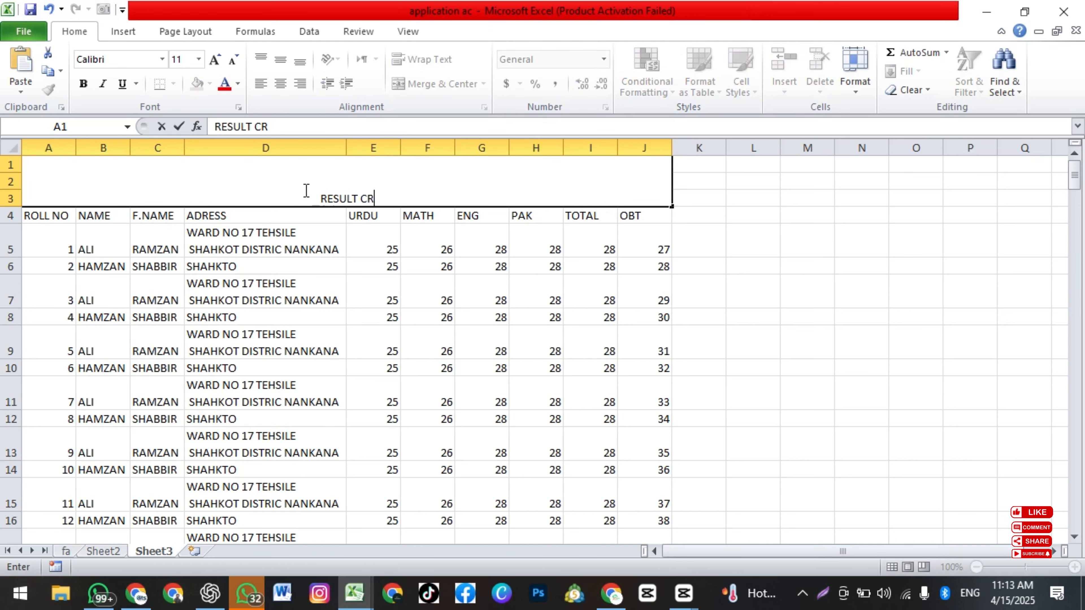
{"action": "key", "text": "BackSpace"}
{"action": "type", "text": "ARD 2020"}
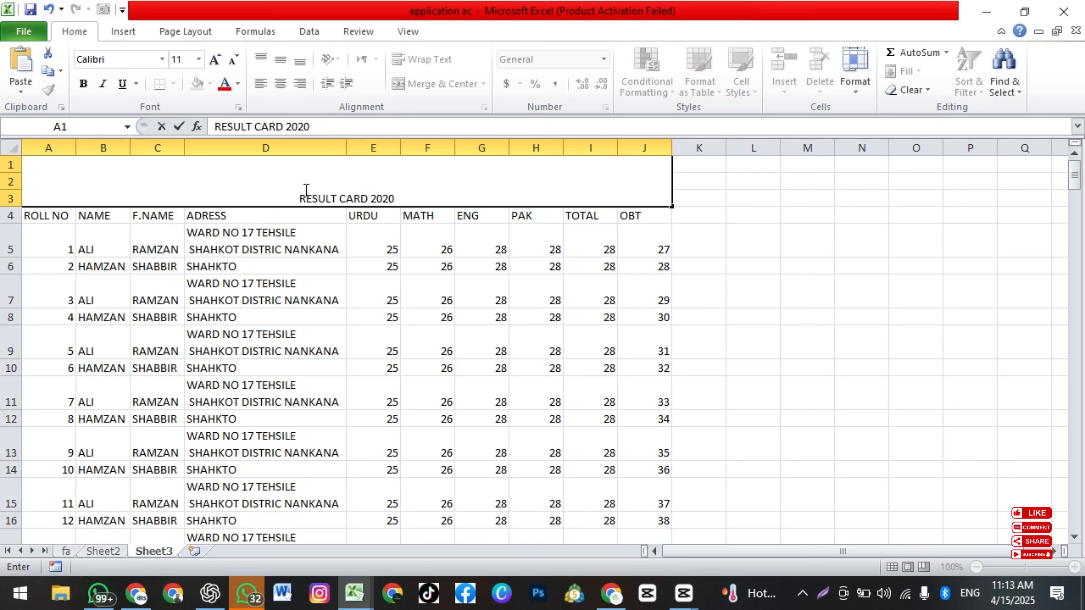
{"action": "key", "text": "BackSpace"}
{"action": "type", "text": "5"}
{"action": "key", "text": "Return"}
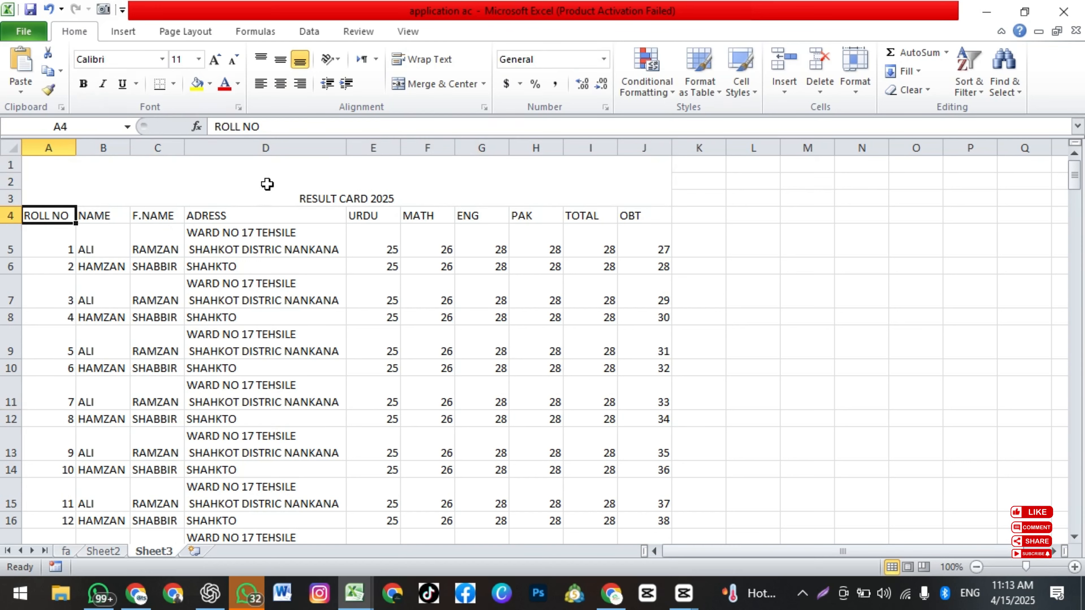
- Try the different alignments on the merged title, ending with middle vertical and center horizontal alignment
{"action": "left_click", "coordinate": [288, 184]}
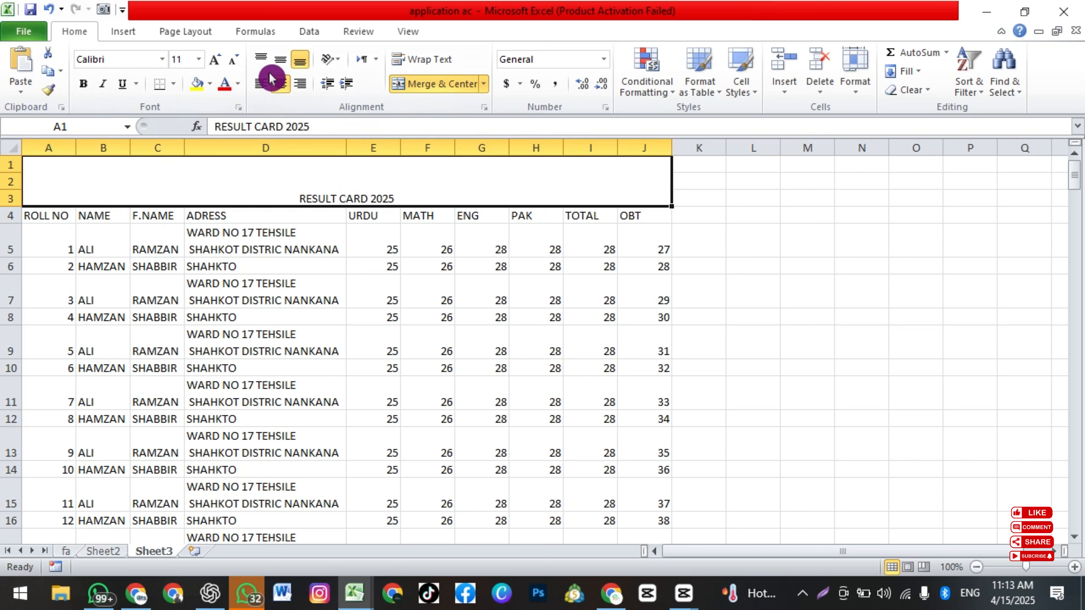
{"action": "left_click", "coordinate": [281, 65]}
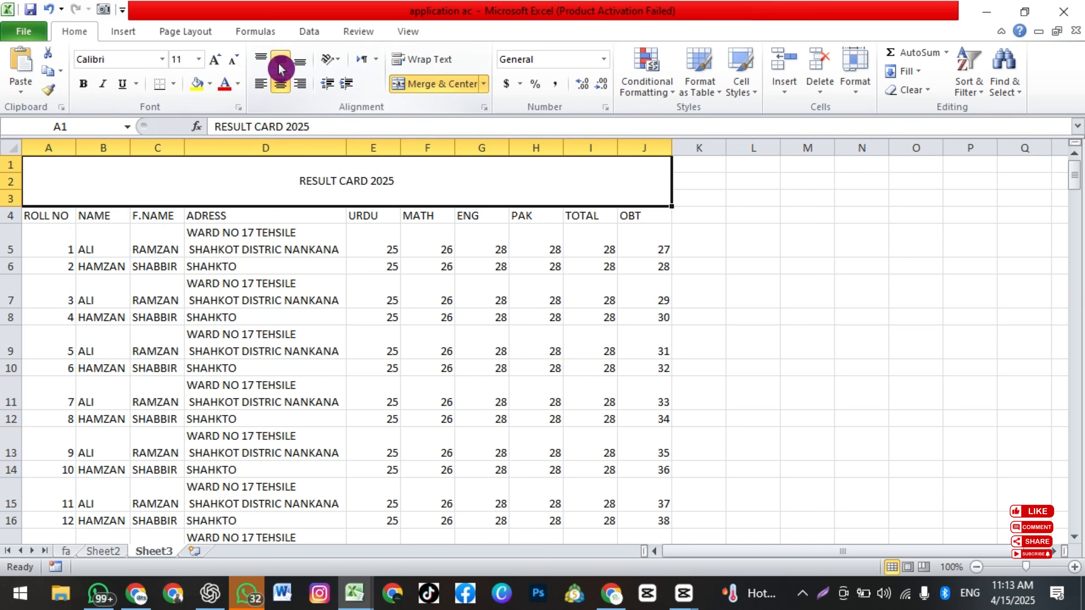
{"action": "left_click", "coordinate": [262, 58]}
{"action": "left_click", "coordinate": [261, 83]}
{"action": "left_click", "coordinate": [288, 82]}
{"action": "left_click", "coordinate": [299, 84]}
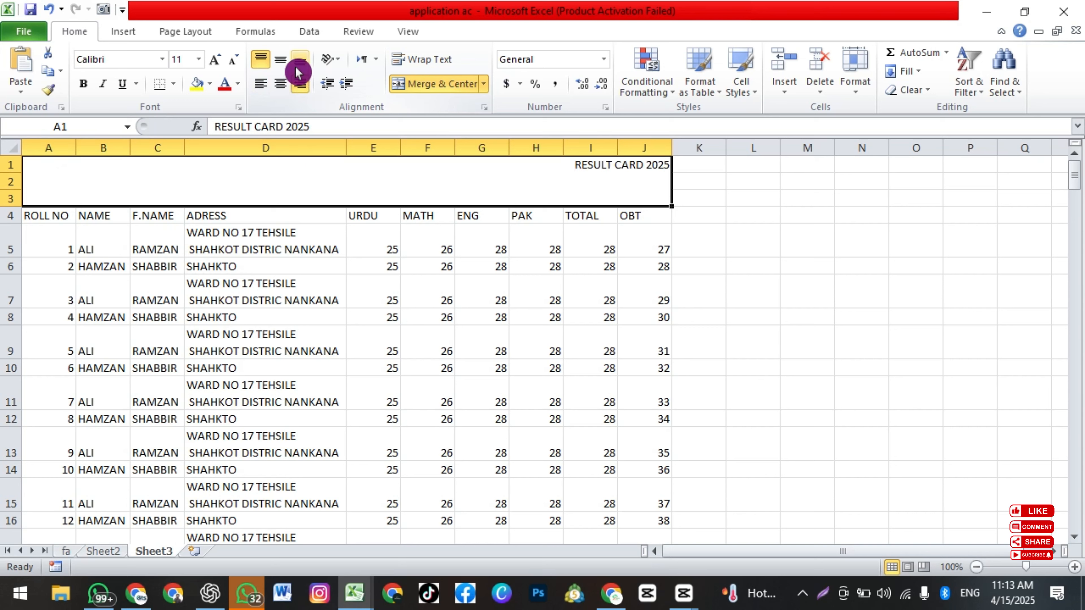
{"action": "left_click", "coordinate": [300, 60]}
{"action": "left_click", "coordinate": [280, 60]}
{"action": "left_click", "coordinate": [280, 84]}
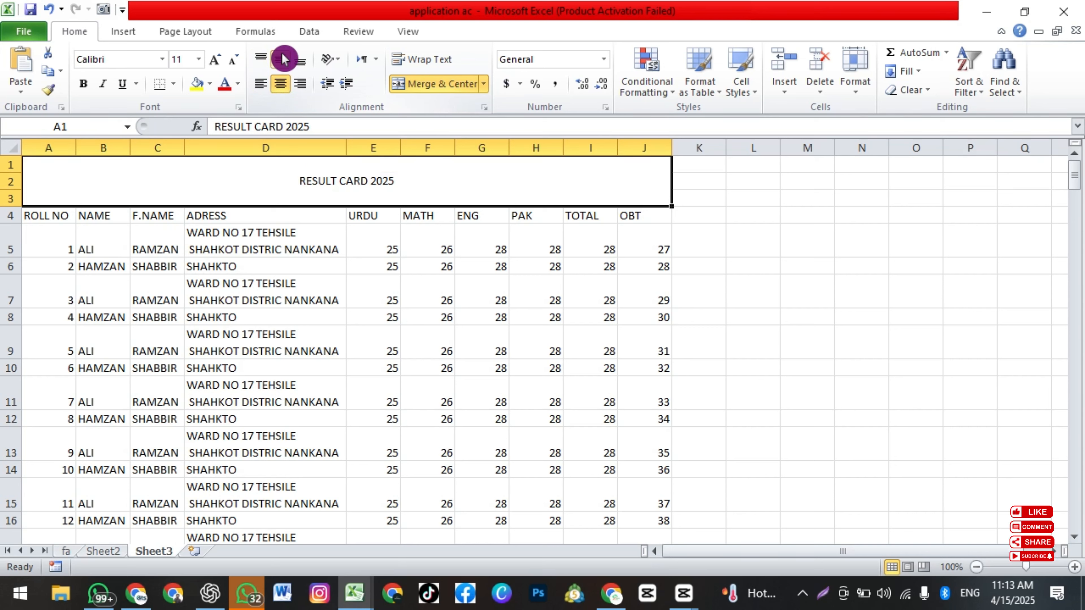
- Center the student records in A5:J13 both horizontally and vertically
{"action": "left_click", "coordinate": [421, 241]}
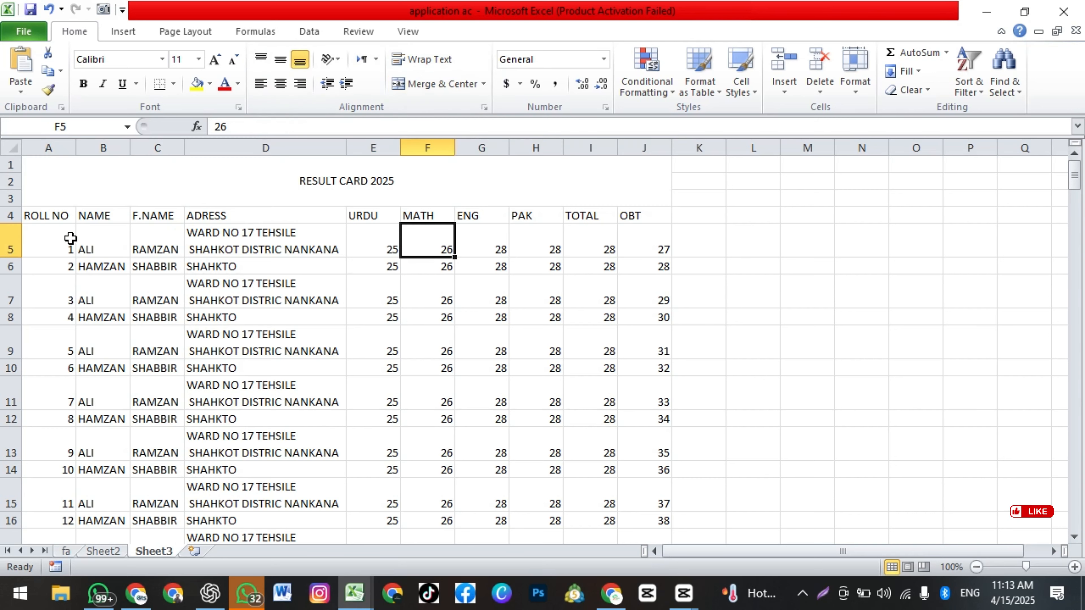
{"action": "left_click_drag", "start_coordinate": [71, 238], "coordinate": [642, 453]}
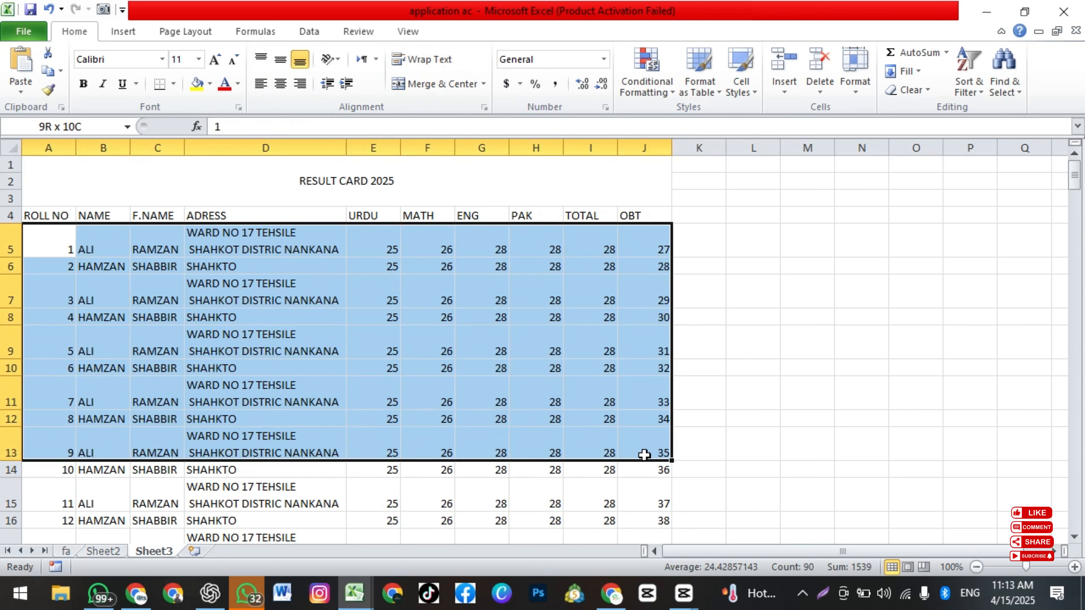
{"action": "left_click", "coordinate": [286, 86]}
{"action": "left_click", "coordinate": [280, 60]}
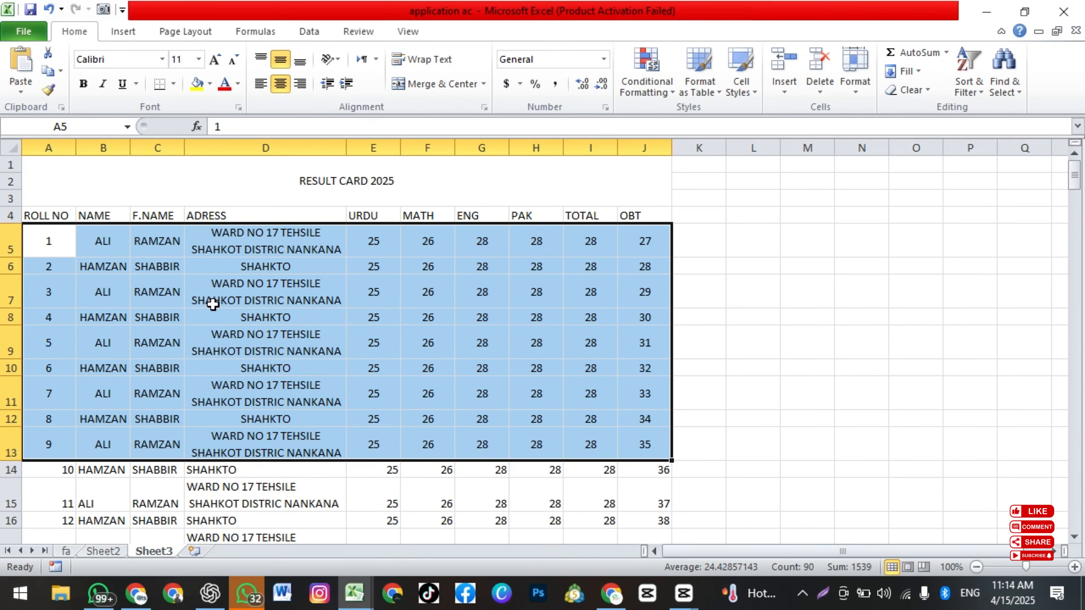
- Enlarge the merged RESULT CARD 2025 title to font size 22
{"action": "left_click", "coordinate": [75, 179]}
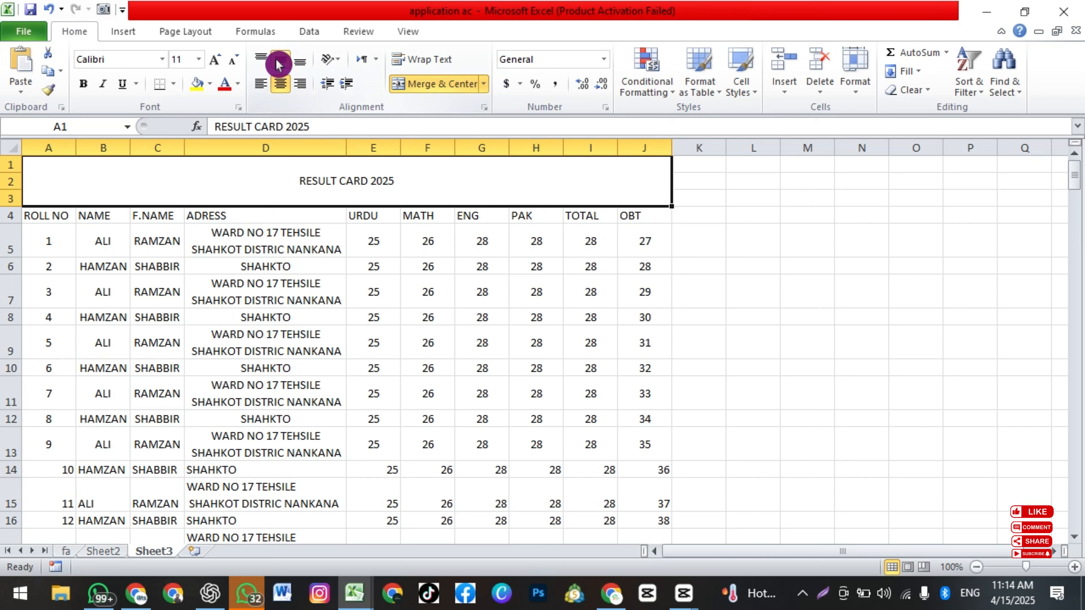
{"action": "left_click", "coordinate": [214, 65]}
{"action": "left_click", "coordinate": [213, 65]}
{"action": "left_click", "coordinate": [213, 65]}
{"action": "left_click", "coordinate": [214, 65]}
{"action": "left_click", "coordinate": [234, 64]}
{"action": "left_click", "coordinate": [234, 64]}
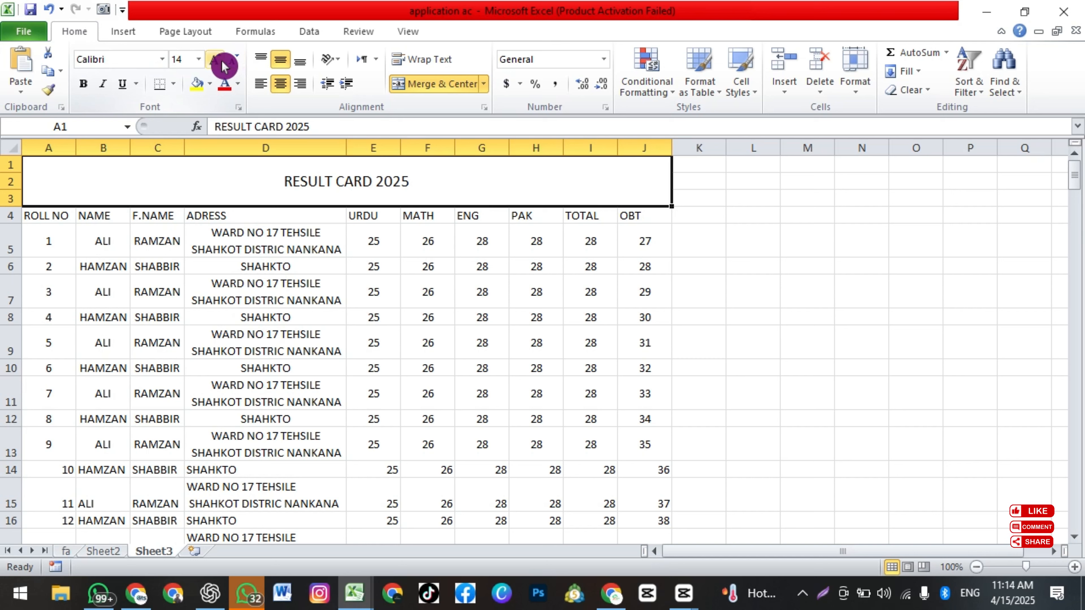
{"action": "left_click", "coordinate": [214, 65]}
{"action": "left_click", "coordinate": [214, 65]}
{"action": "left_click", "coordinate": [213, 65]}
{"action": "left_click", "coordinate": [214, 65]}
{"action": "left_click", "coordinate": [199, 59]}
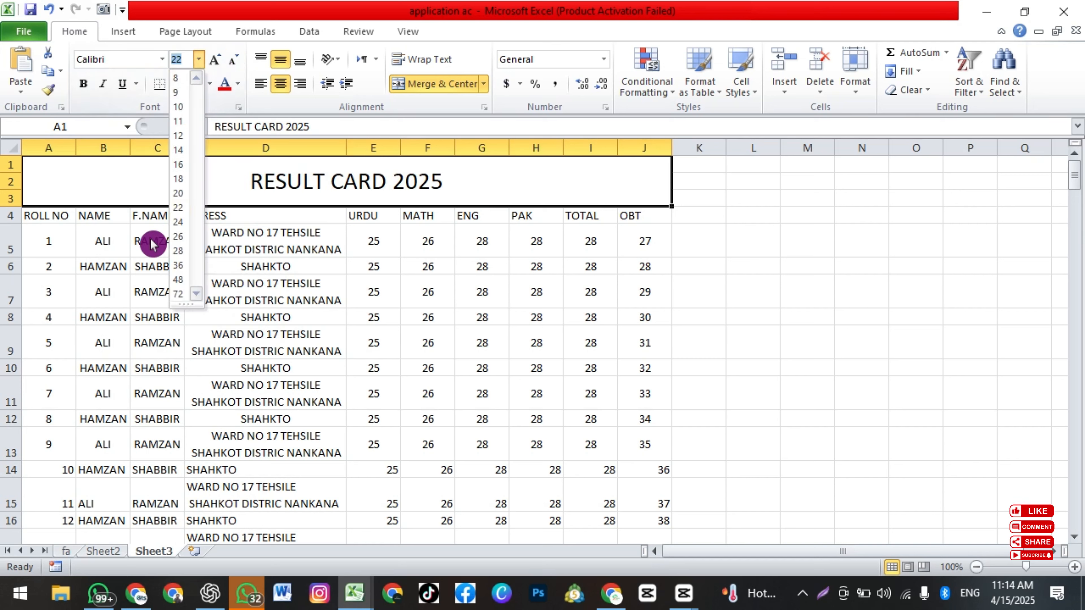
{"action": "left_click", "coordinate": [178, 209]}
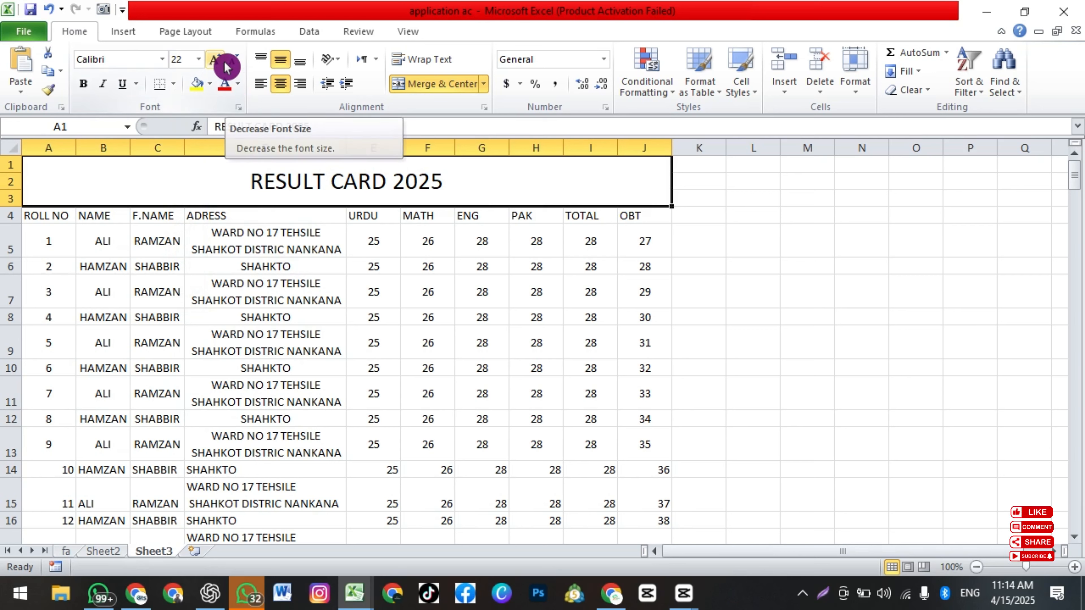
- Make the RESULT CARD 2025 title bold, trying italic and underline on it and switching both off again
{"action": "left_click", "coordinate": [84, 85]}
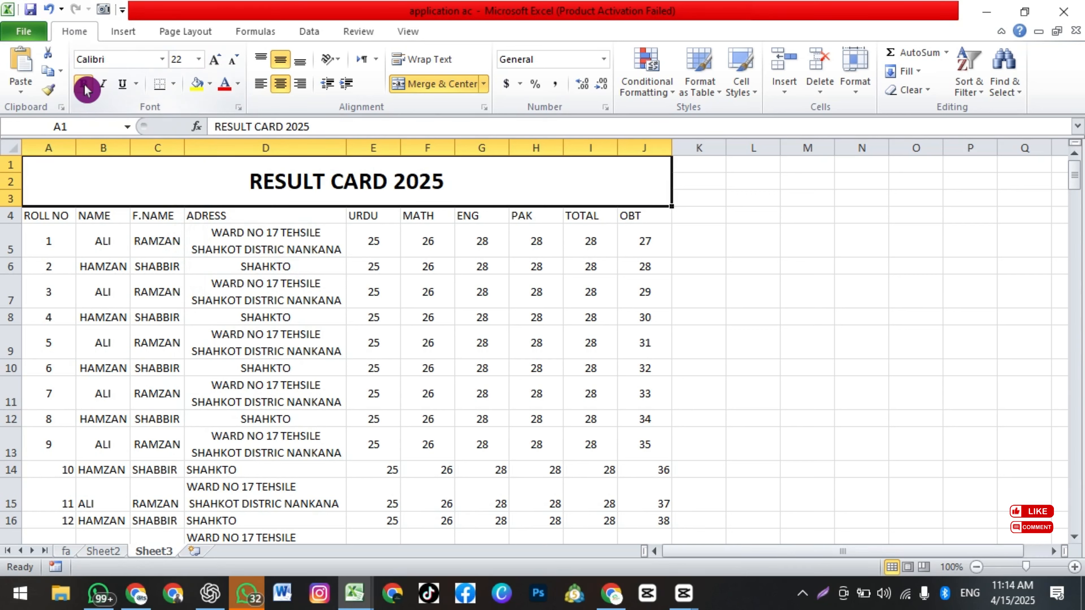
{"action": "left_click", "coordinate": [102, 88]}
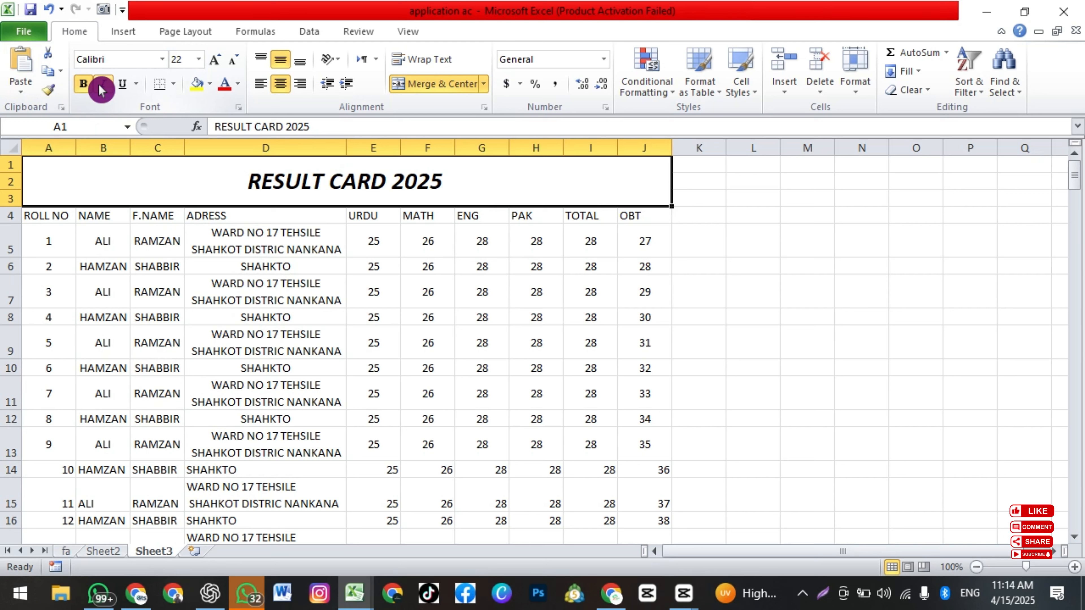
{"action": "left_click", "coordinate": [101, 88]}
{"action": "left_click", "coordinate": [119, 86]}
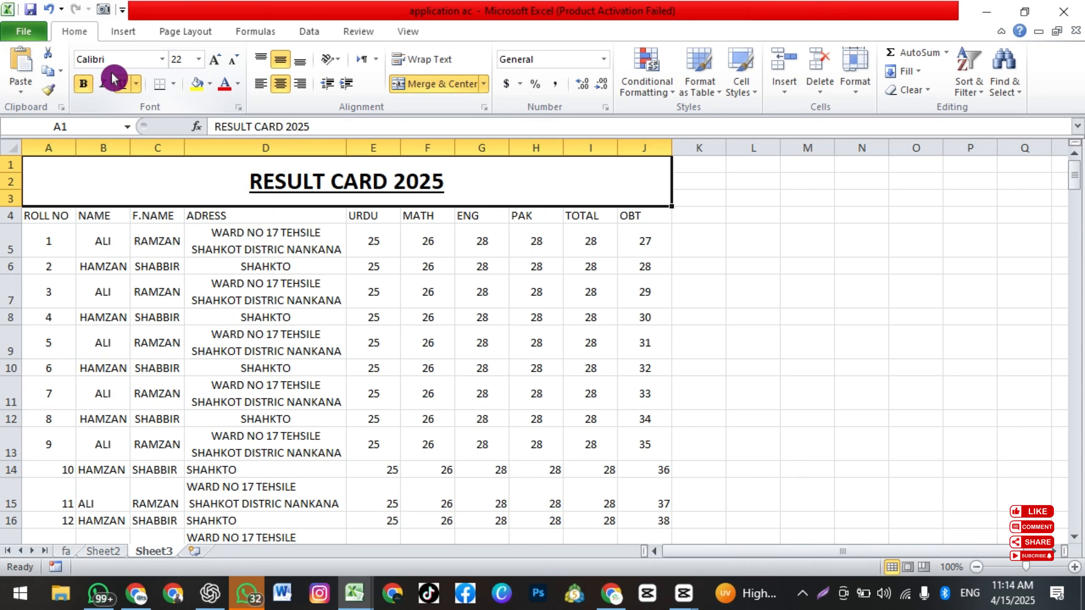
{"action": "left_click", "coordinate": [123, 88]}
{"action": "left_click", "coordinate": [406, 266]}
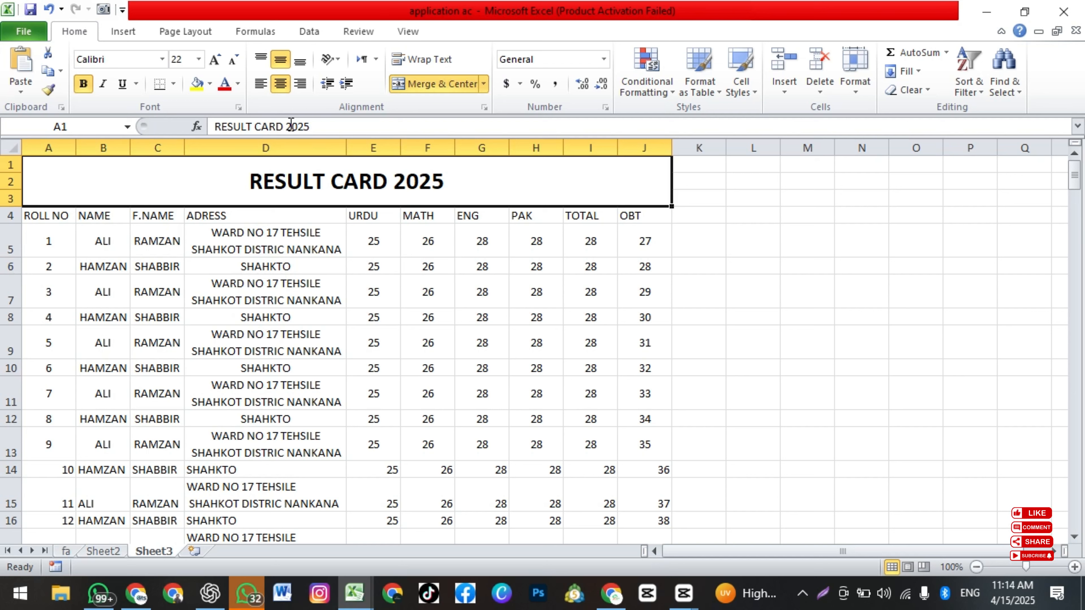
- Give the merged title cell a dark blue fill and white text
{"action": "left_click", "coordinate": [211, 85]}
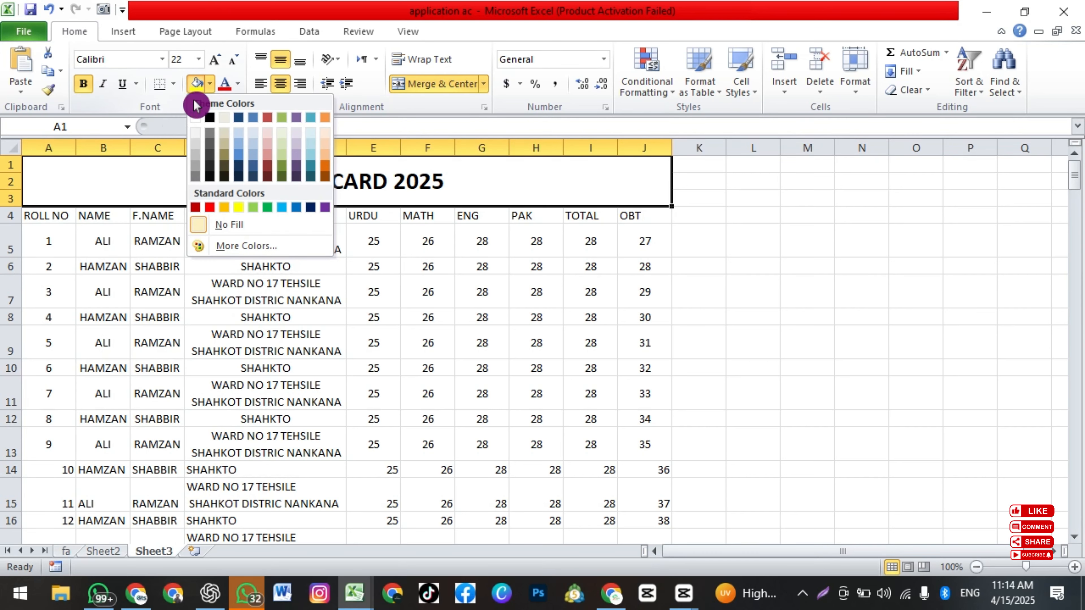
{"action": "left_click", "coordinate": [314, 208]}
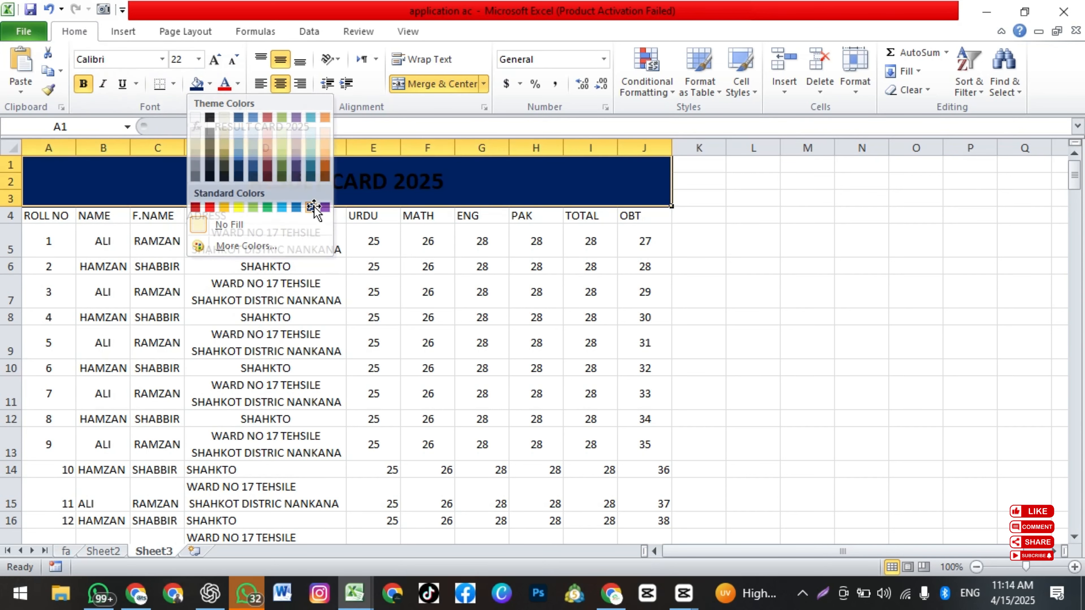
{"action": "left_click", "coordinate": [238, 83]}
{"action": "left_click", "coordinate": [225, 138]}
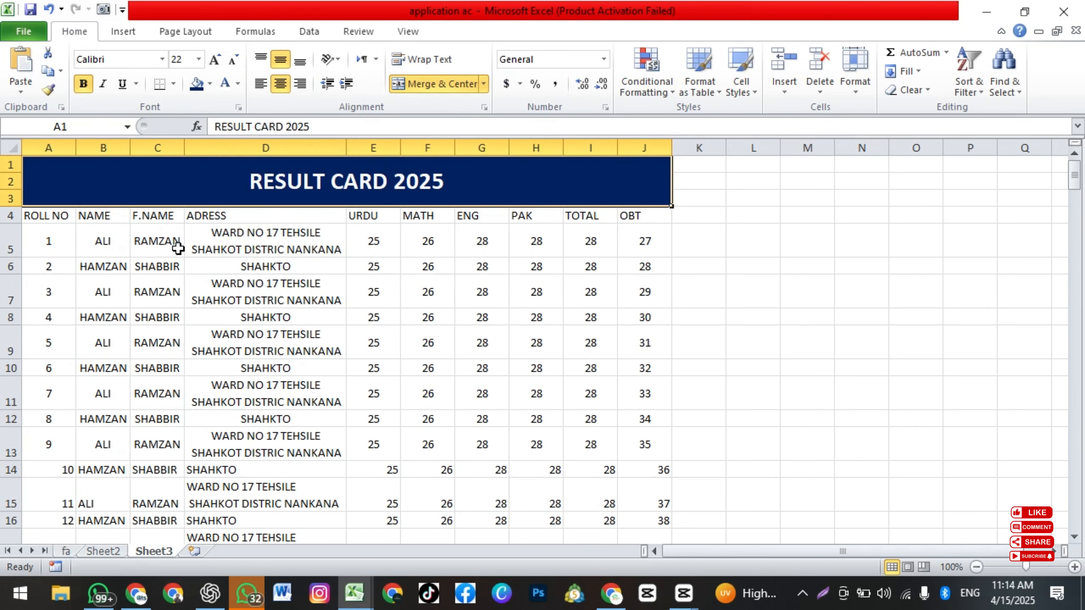
{"action": "left_click", "coordinate": [174, 250]}
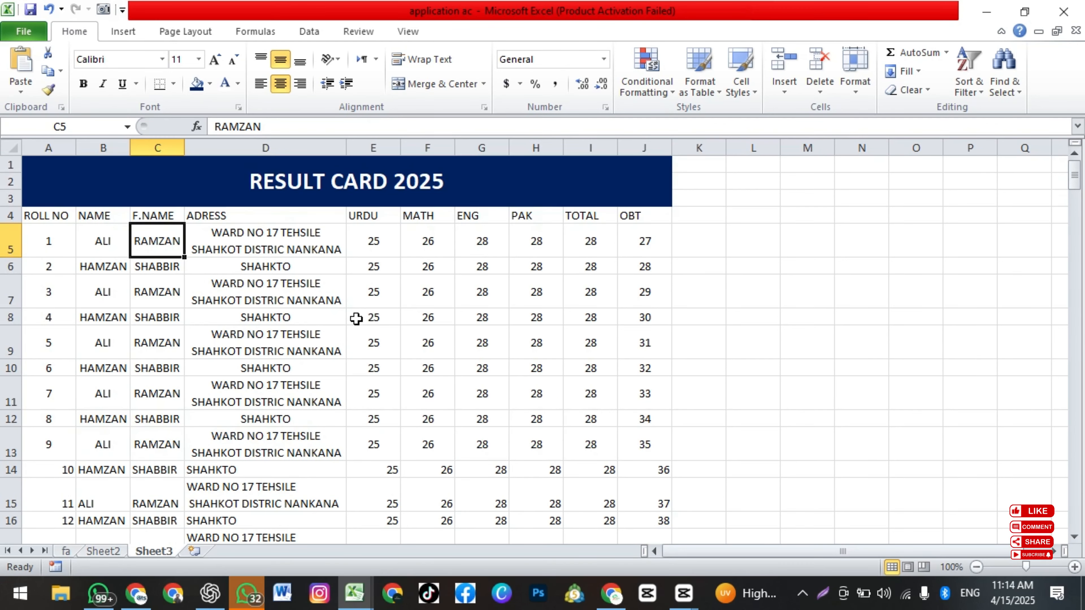
- Examine the result sheet in print preview to see how the table without borders prints
{"action": "left_click", "coordinate": [58, 218]}
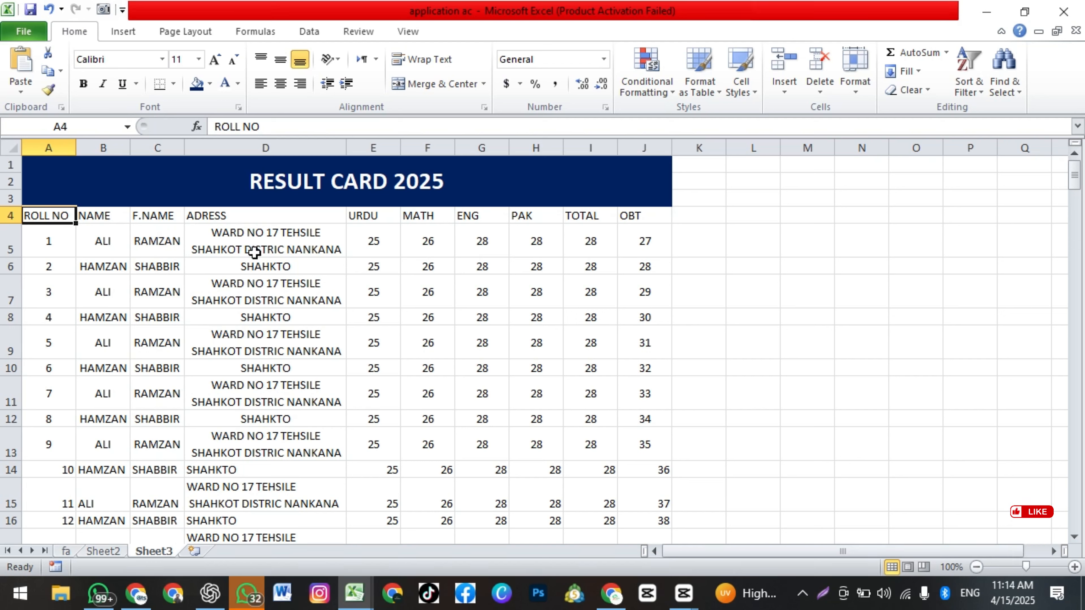
{"action": "left_click", "coordinate": [99, 244]}
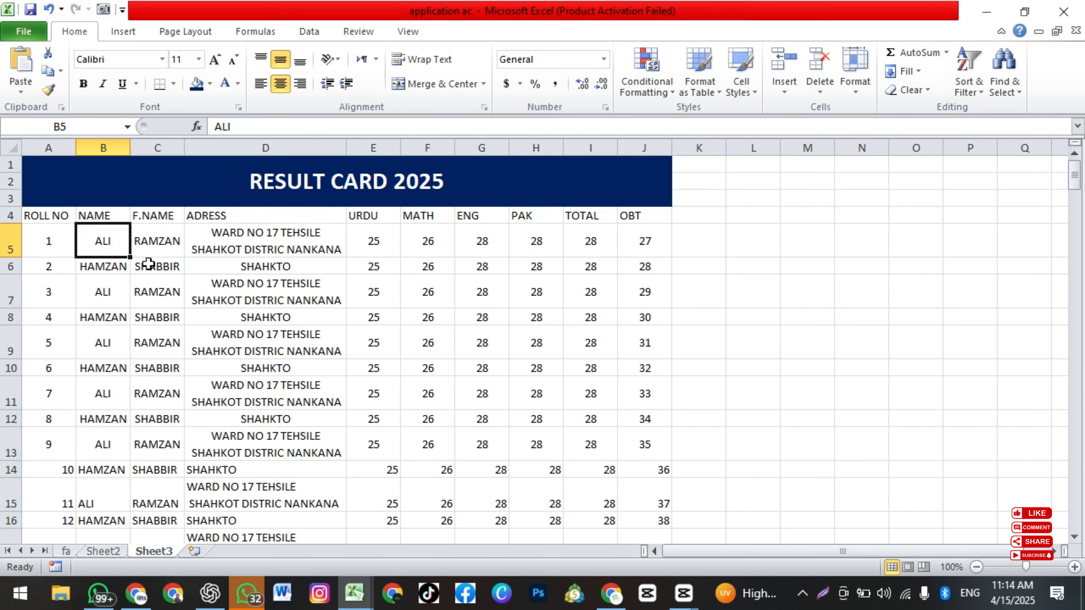
{"action": "key", "text": "ctrl+p"}
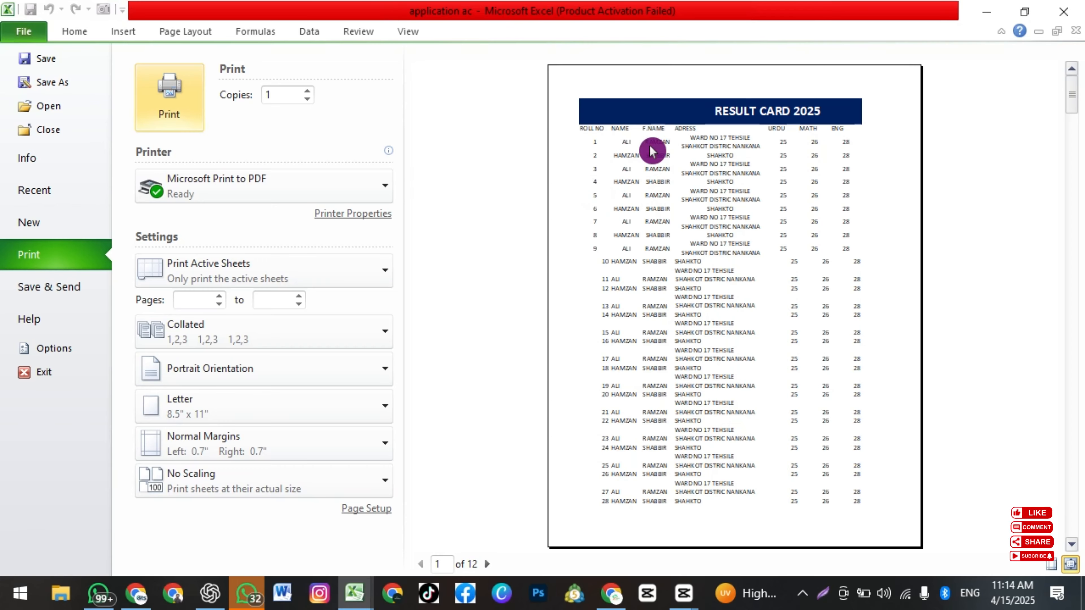
{"action": "key", "text": "Escape"}
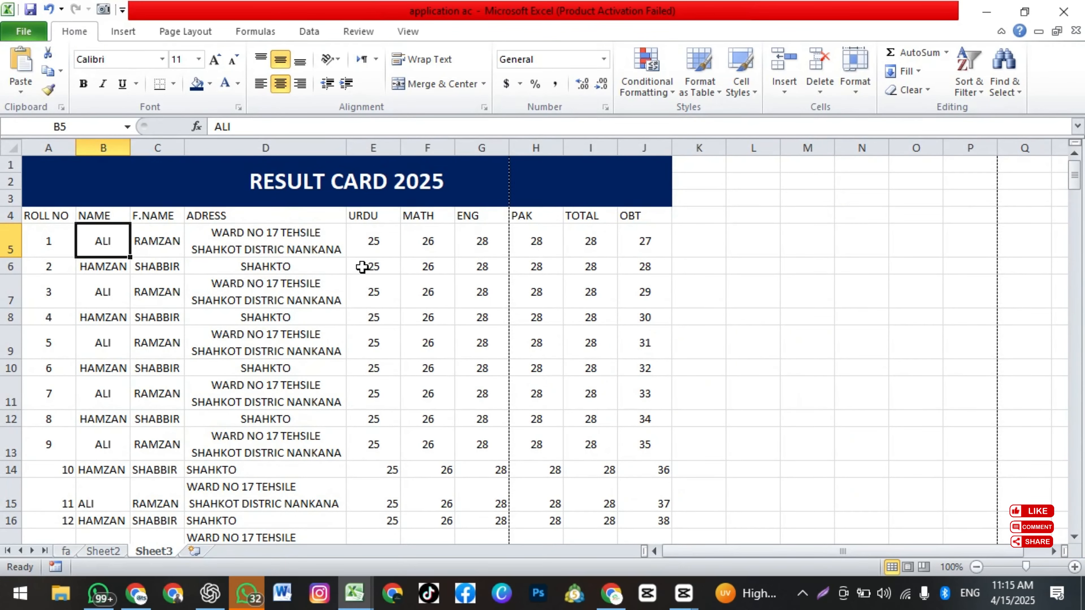
{"action": "left_click", "coordinate": [306, 268]}
{"action": "left_click", "coordinate": [110, 330]}
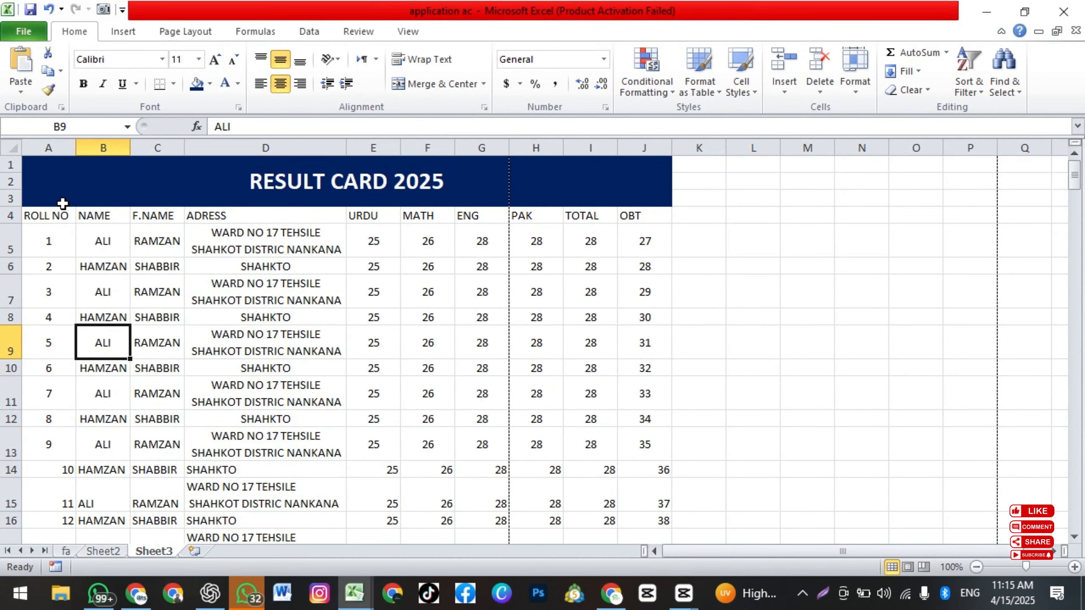
{"action": "key", "text": "ctrl+p"}
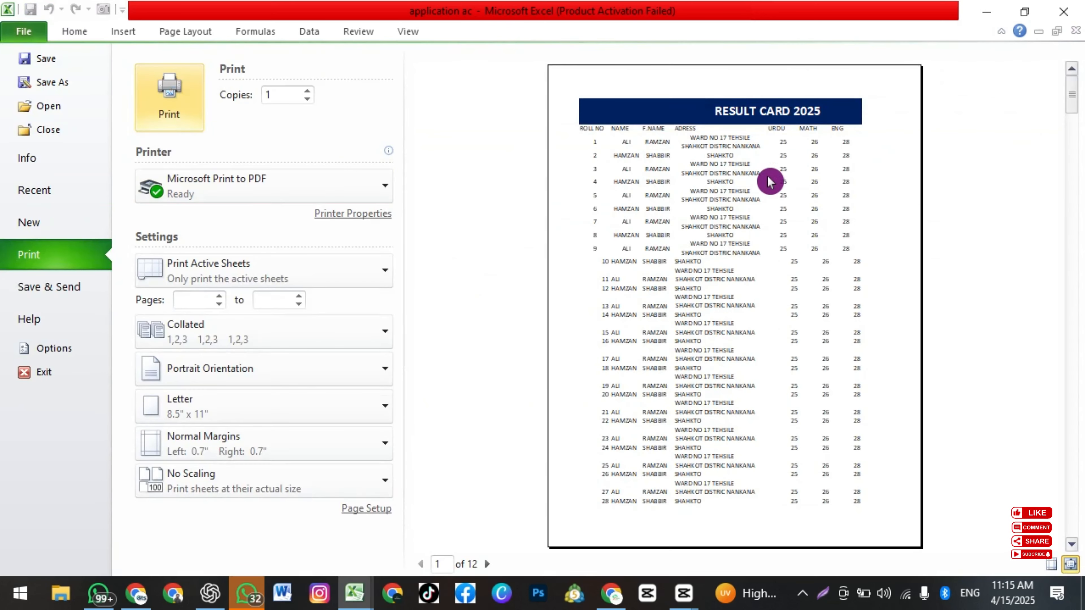
{"action": "key", "text": "Escape"}
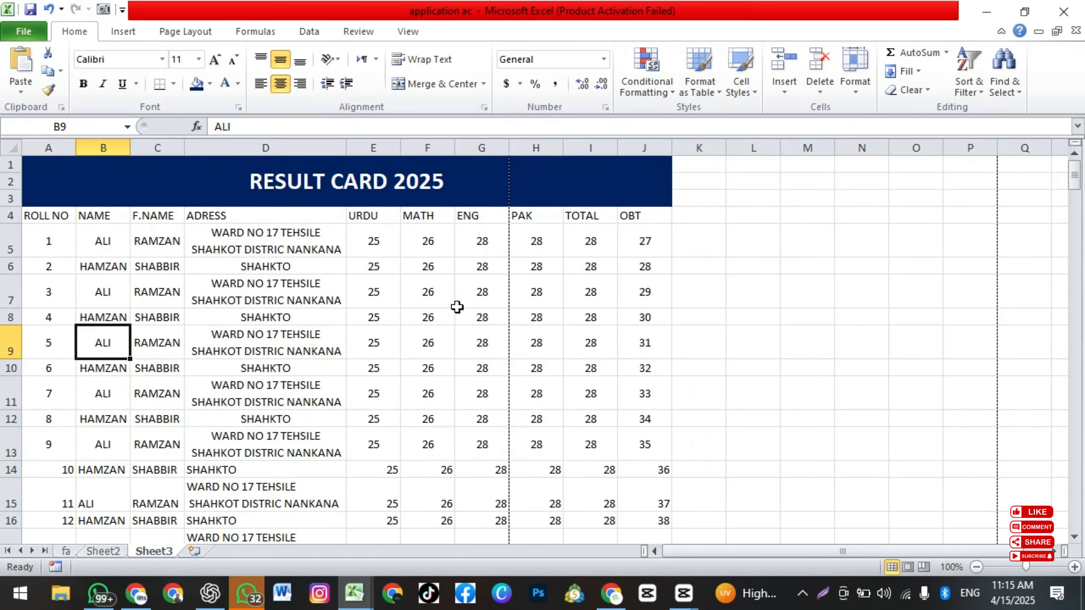
- Apply All Borders to the whole result table including the title, and check the bordered table in print preview
{"action": "left_click_drag", "start_coordinate": [76, 195], "coordinate": [85, 509]}
{"action": "scroll", "coordinate": [263, 312], "scroll_direction": "up", "scroll_amount": 20}
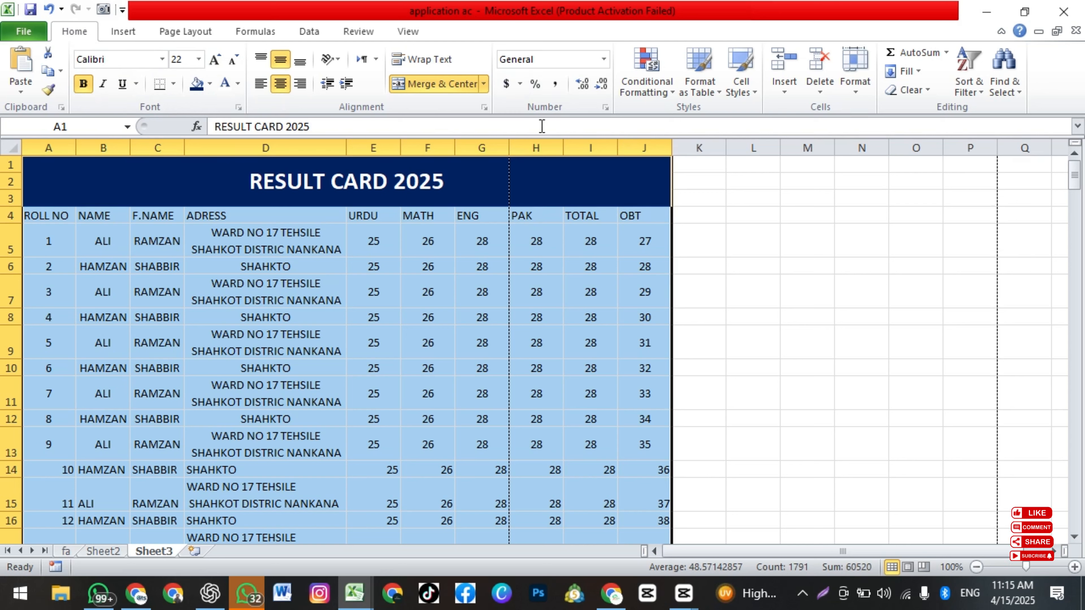
{"action": "left_click", "coordinate": [173, 83]}
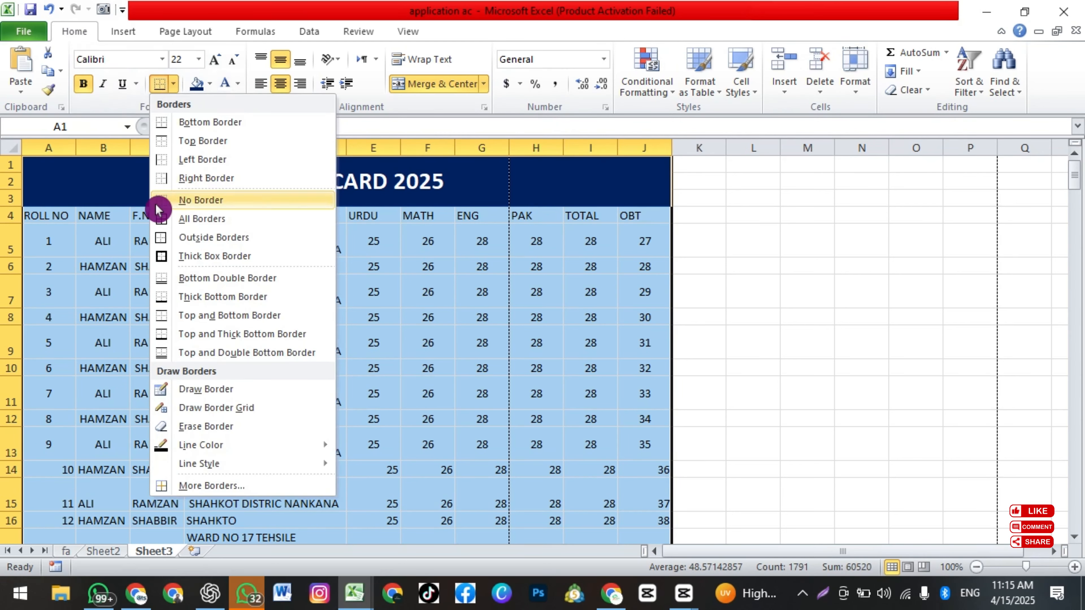
{"action": "left_click", "coordinate": [142, 114]}
{"action": "left_click", "coordinate": [174, 84]}
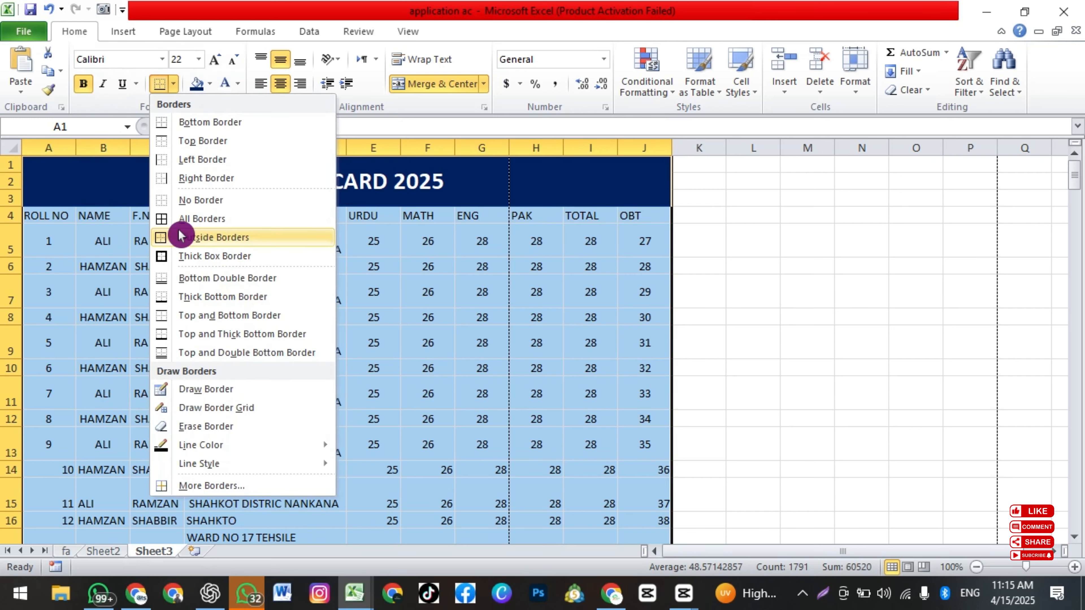
{"action": "left_click", "coordinate": [204, 220]}
{"action": "left_click", "coordinate": [380, 340]}
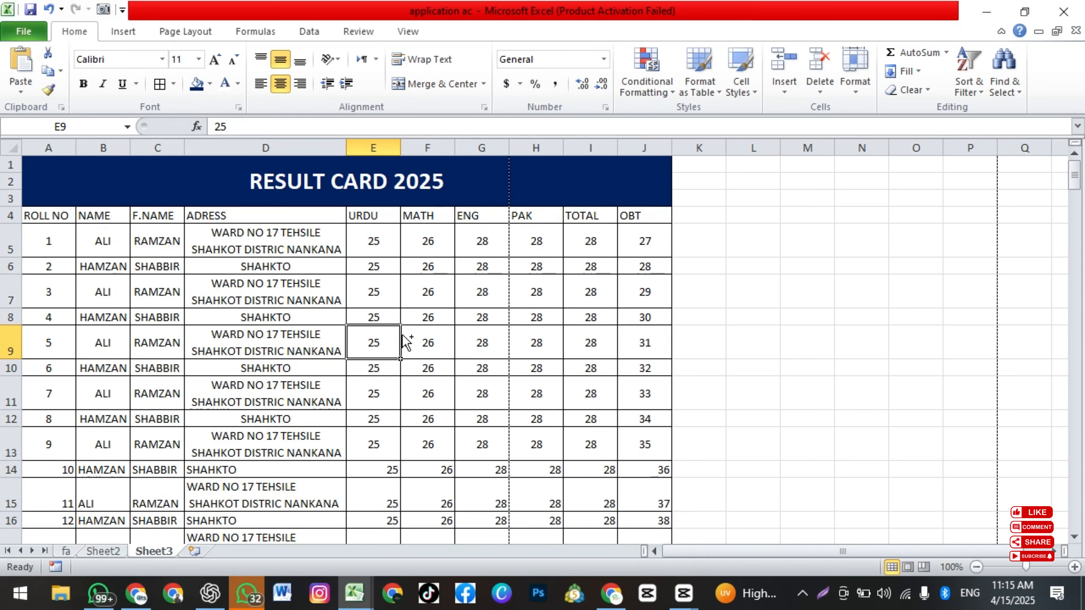
{"action": "key", "text": "ctrl+p"}
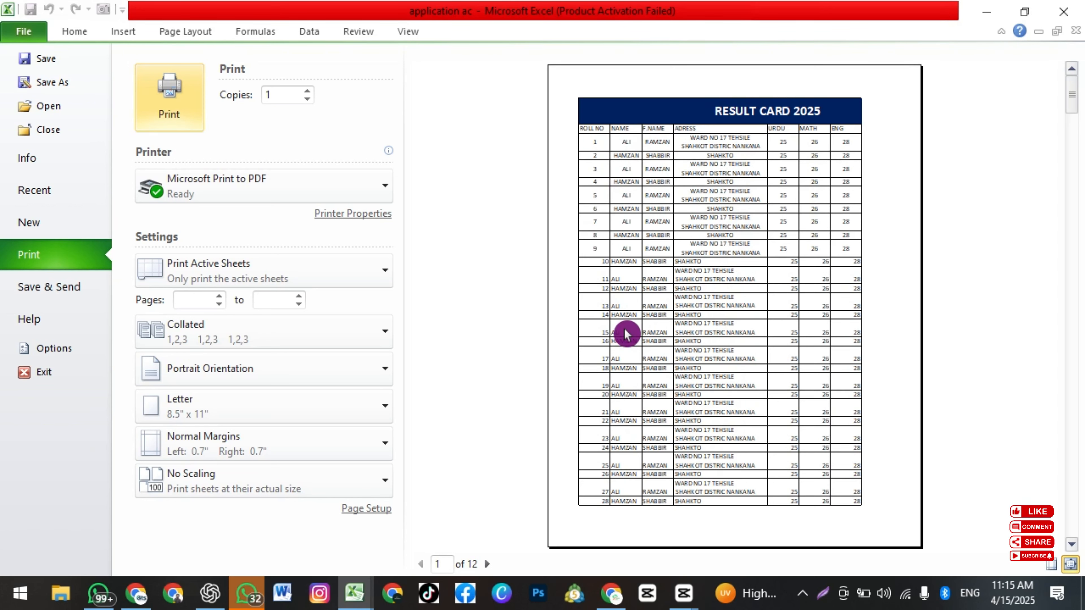
{"action": "key", "text": "Escape"}
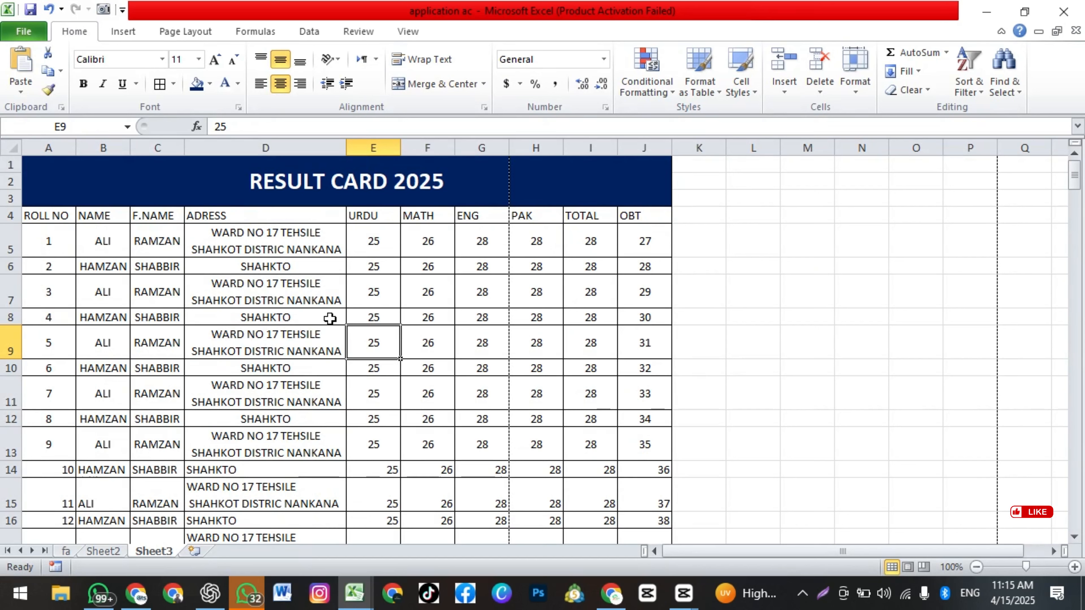